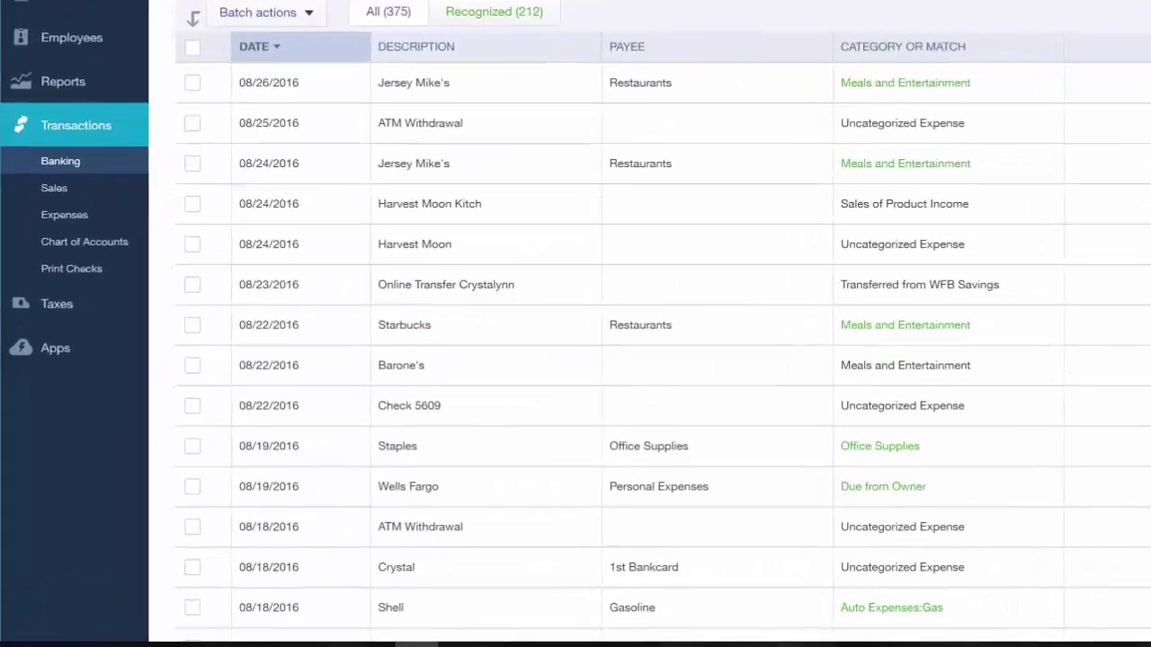
Start adding an account for importing bank transactions and choose Bank of America as the bank
click(60, 161)
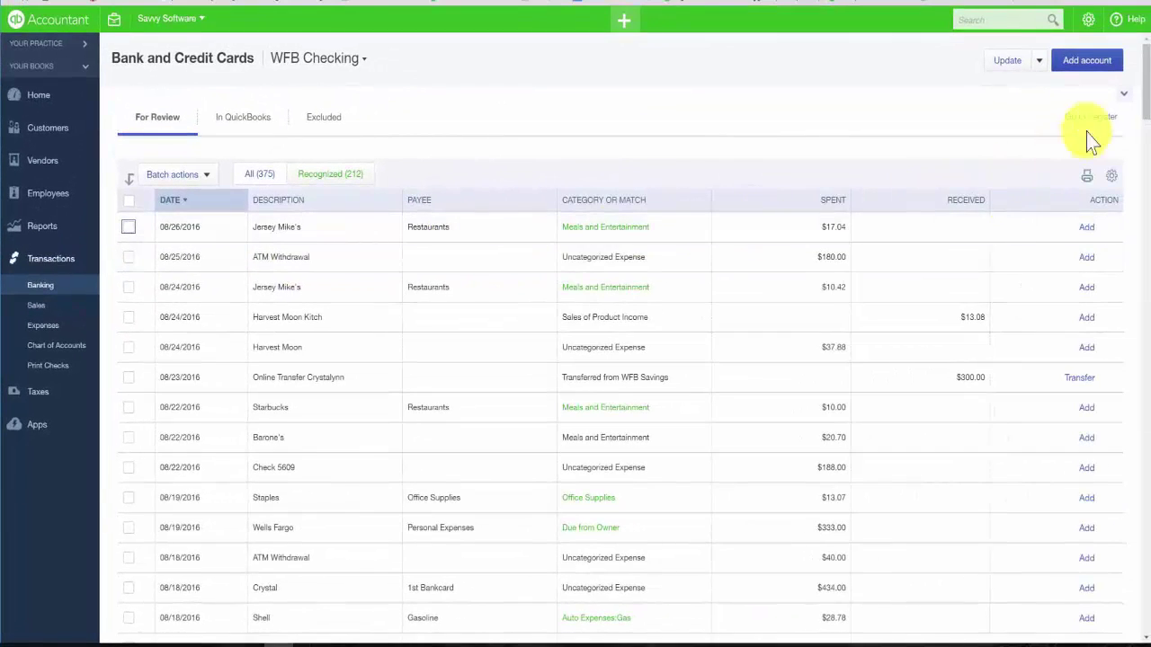
click(1090, 63)
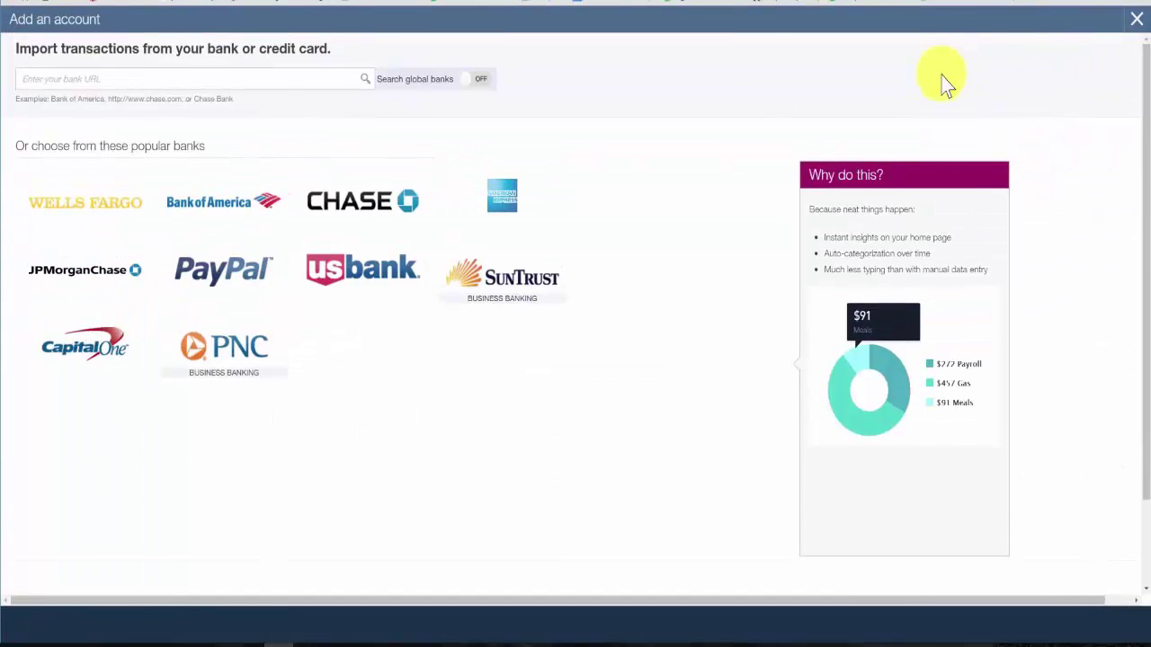
click(116, 81)
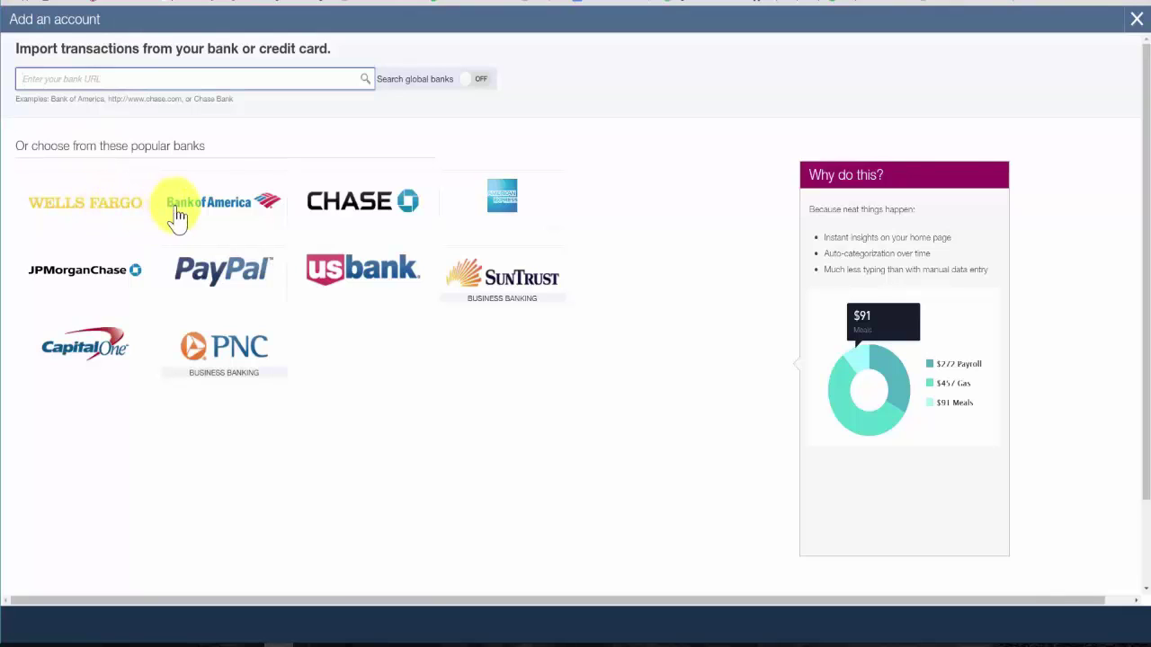
click(231, 216)
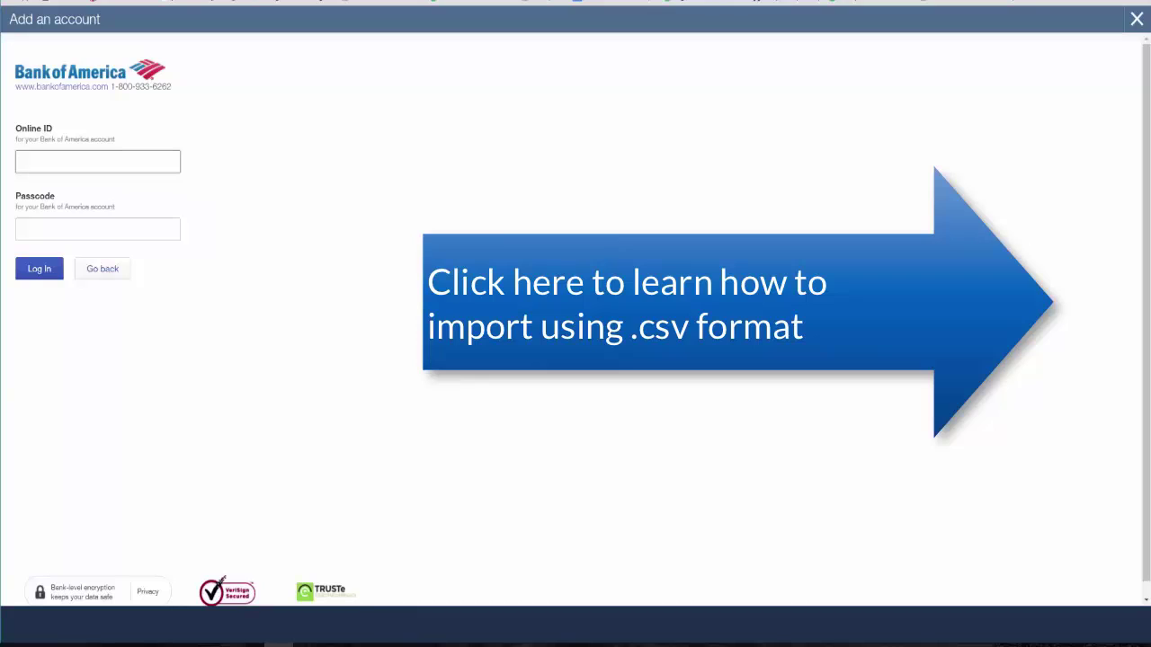
Enter the Bank of America online ID and passcode and log in to the bank
mouse_move(306, 640)
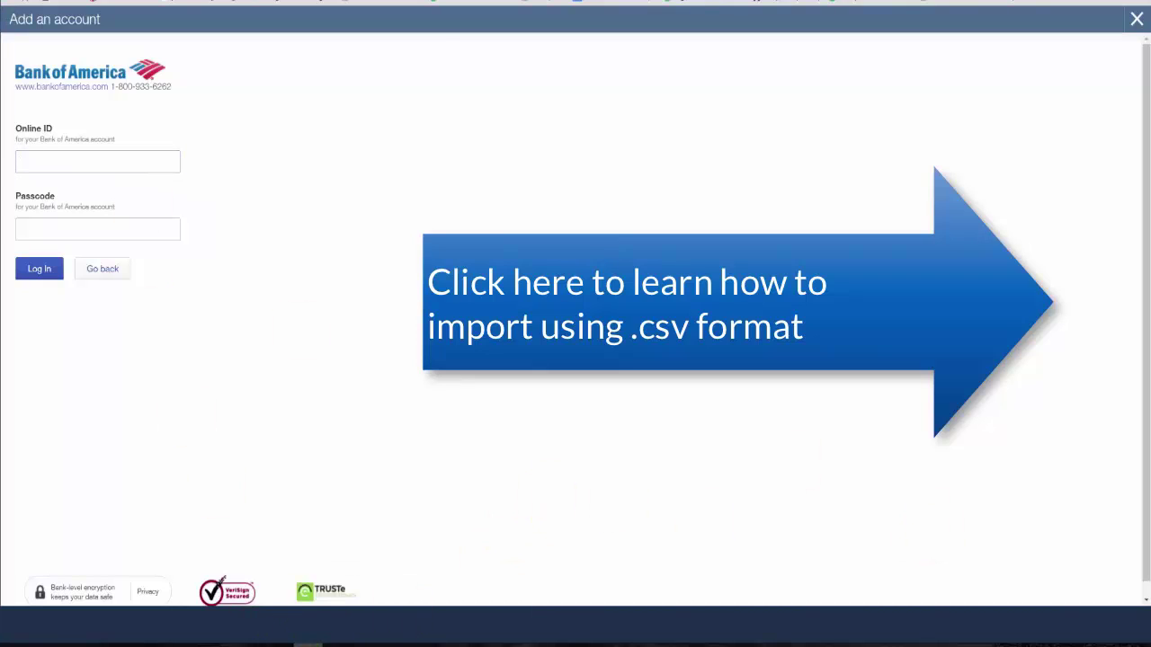
click(110, 163)
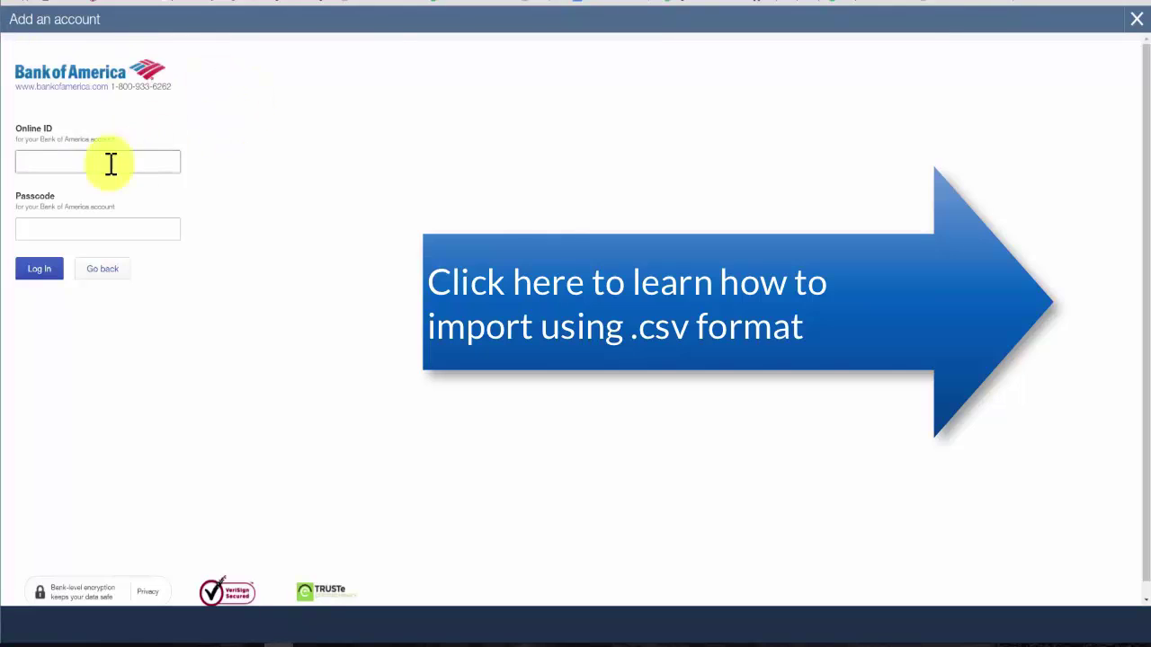
key(ctrl+v)
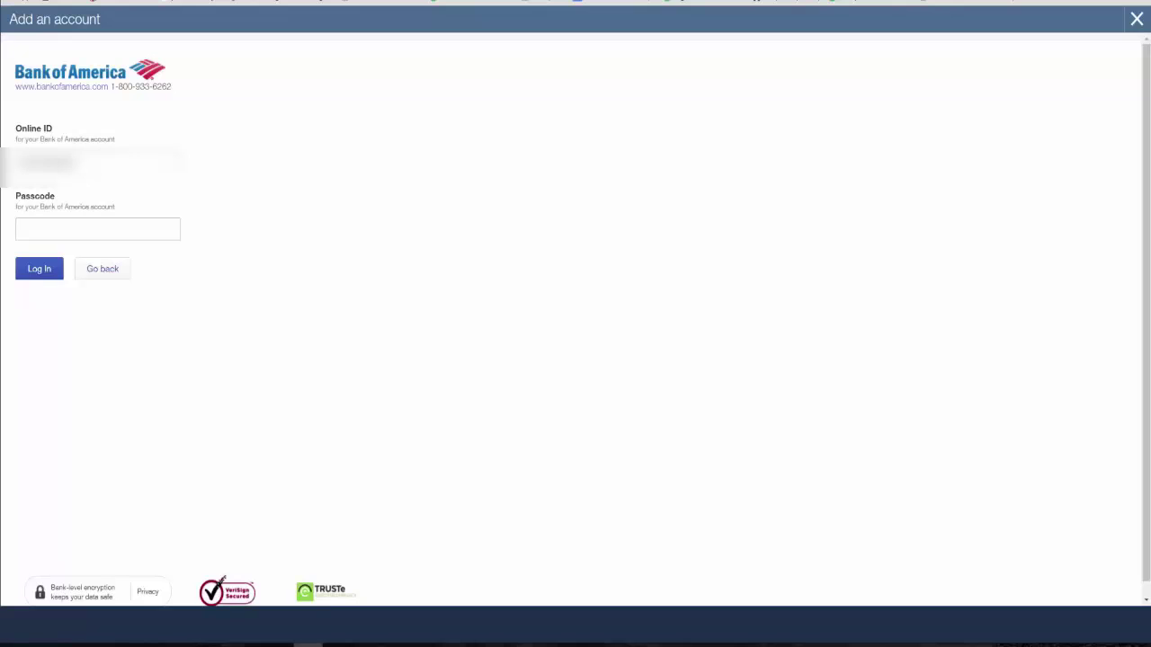
click(99, 228)
key(ctrl+v)
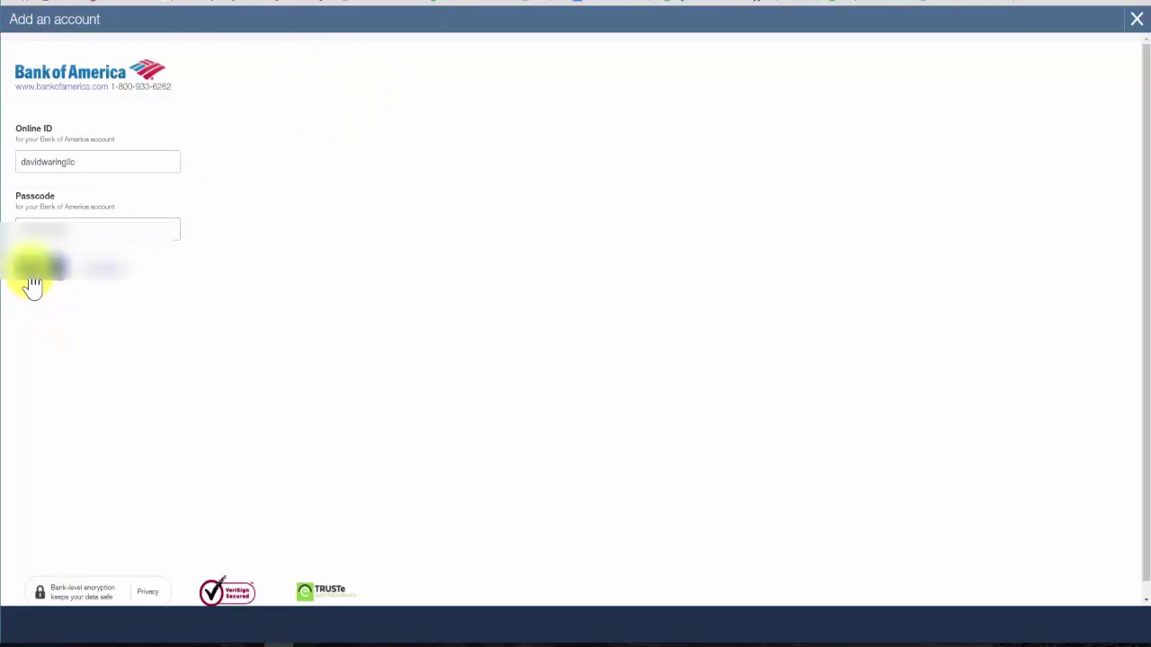
click(31, 277)
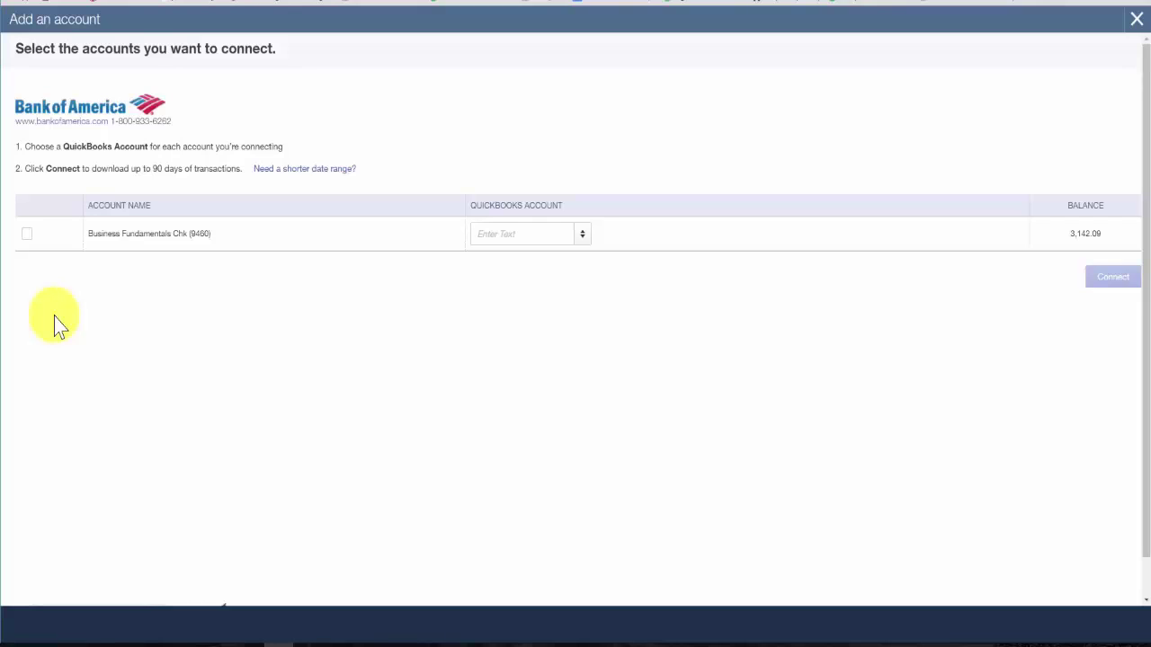
Select the Business Fundamentals Chk account and create a new QuickBooks account for it with type Bank and detail type Checking
click(27, 234)
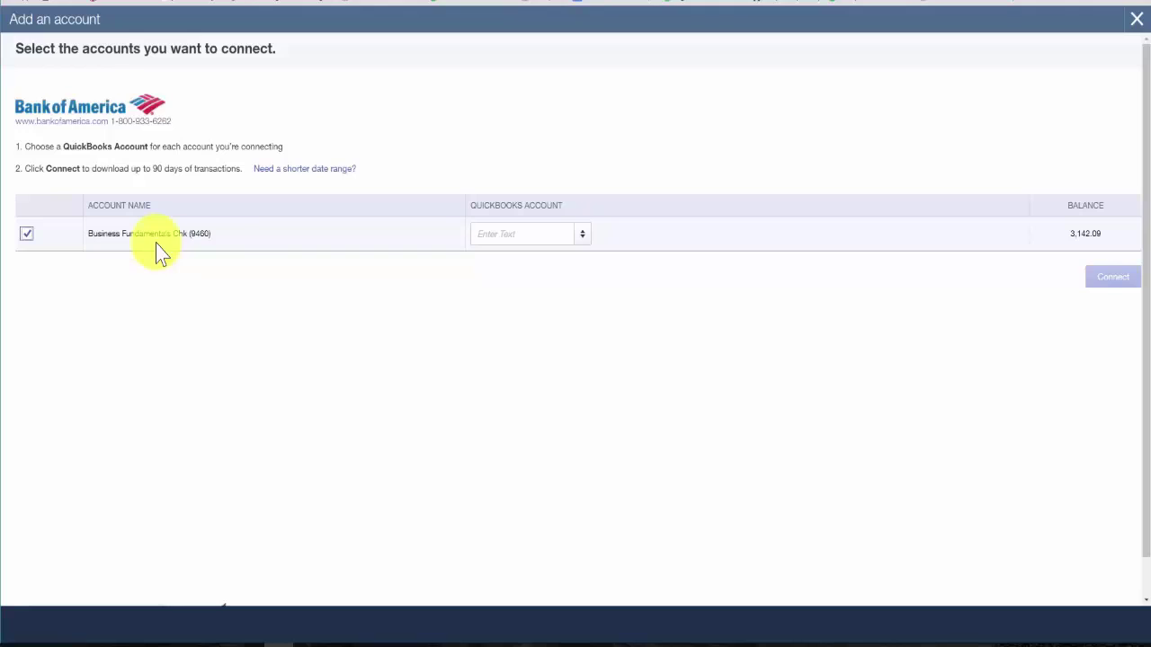
click(582, 235)
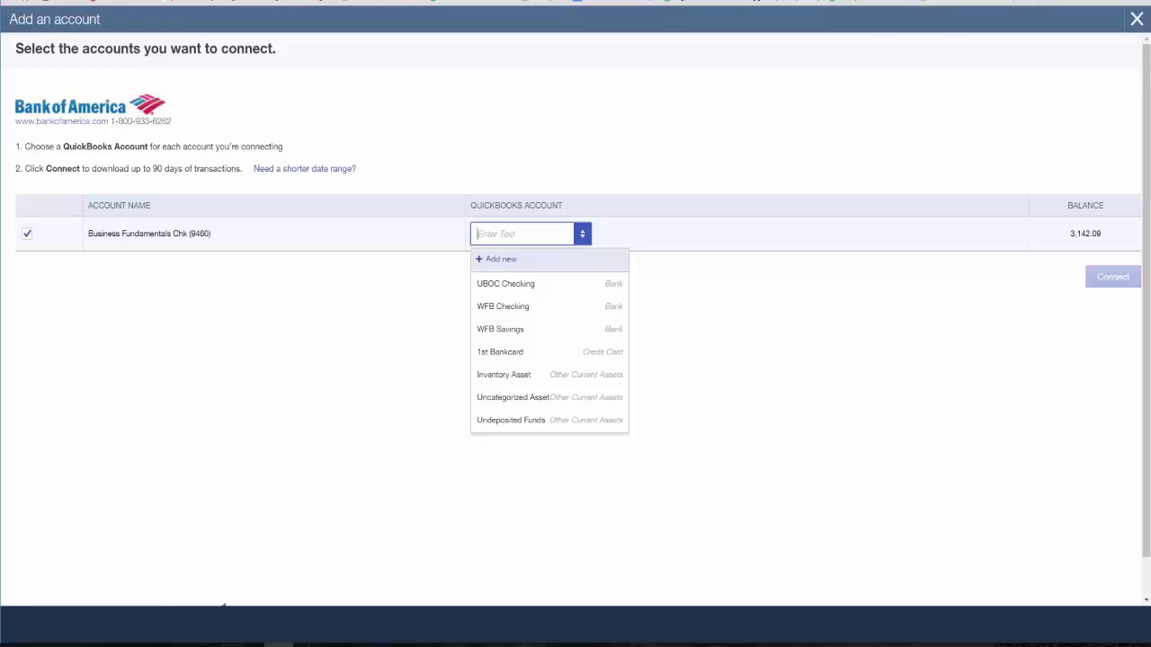
key(Escape)
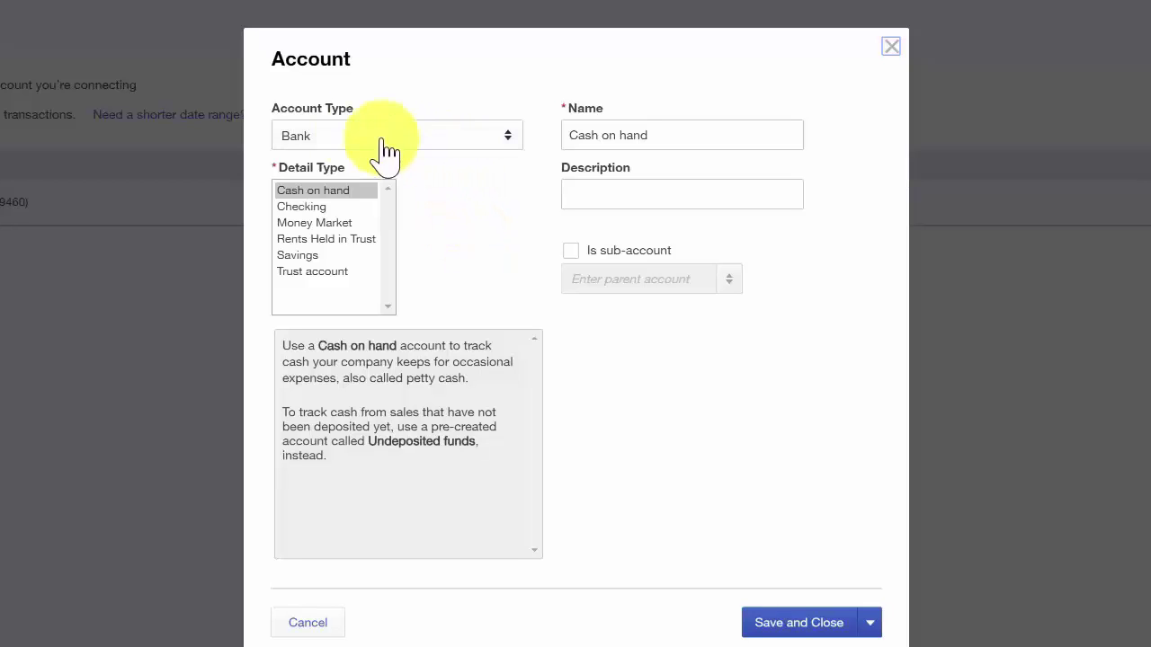
click(509, 139)
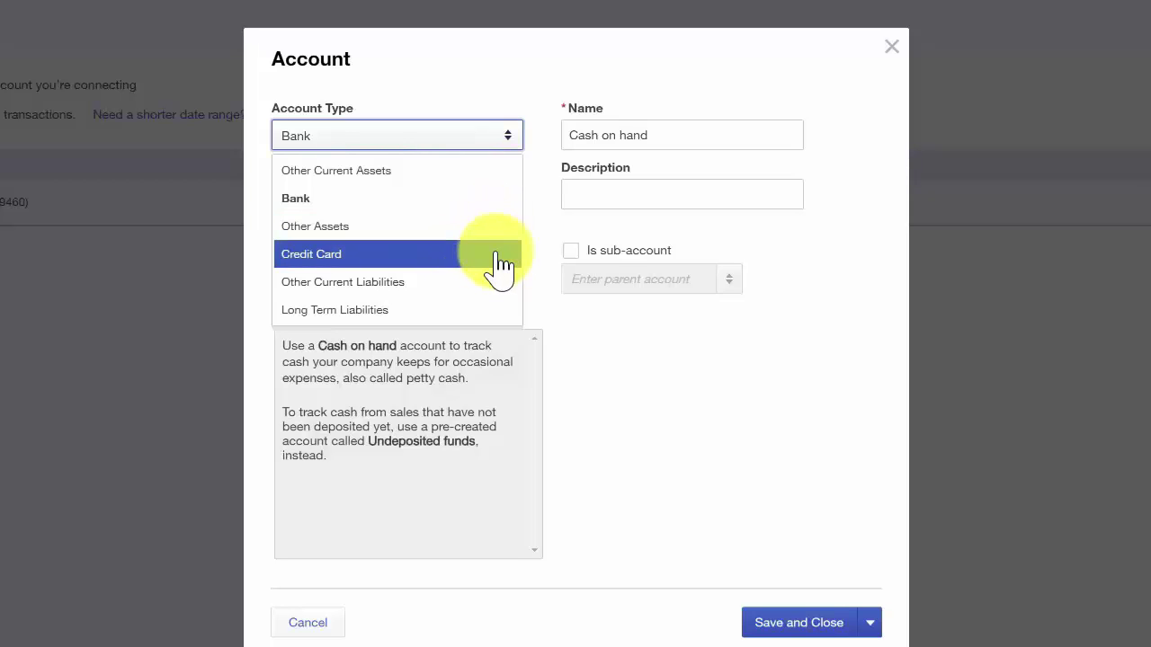
click(491, 199)
click(302, 206)
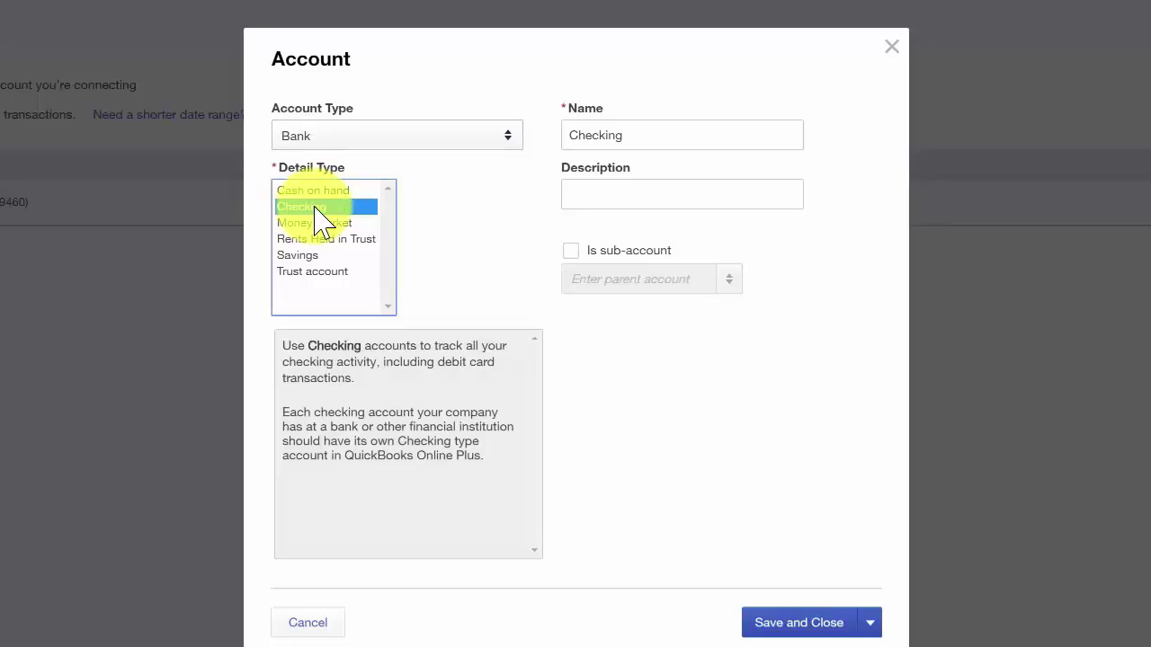
Name the new account "Bank of America Checking," followed by an x and the last four digits of the account number
click(635, 142)
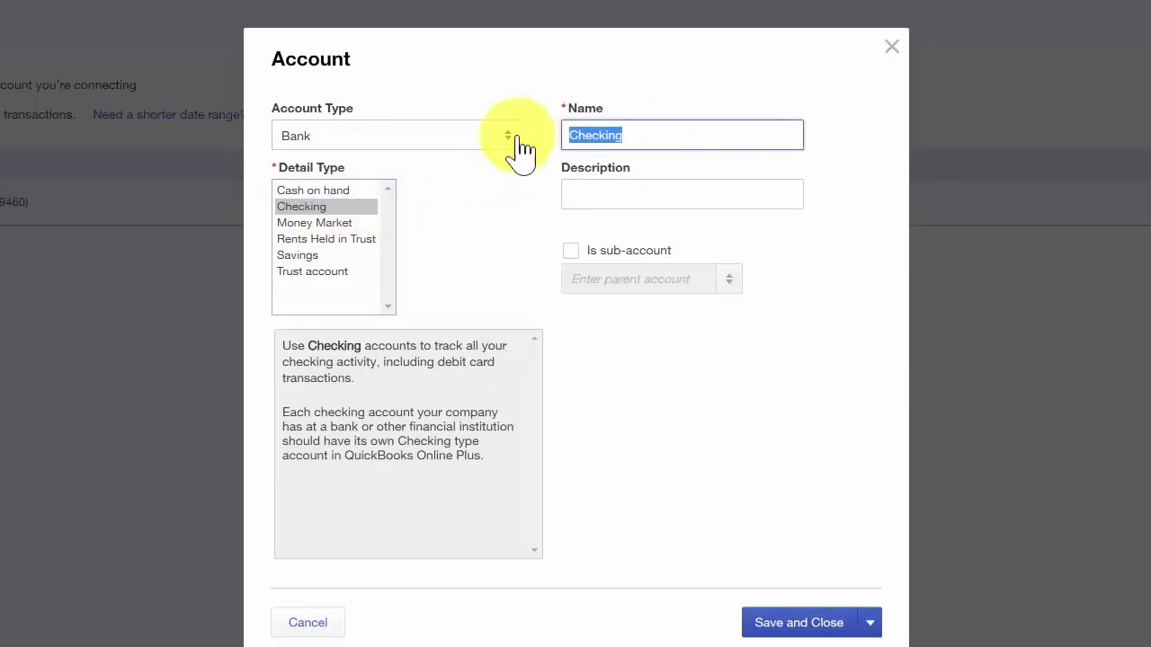
text(Bank)
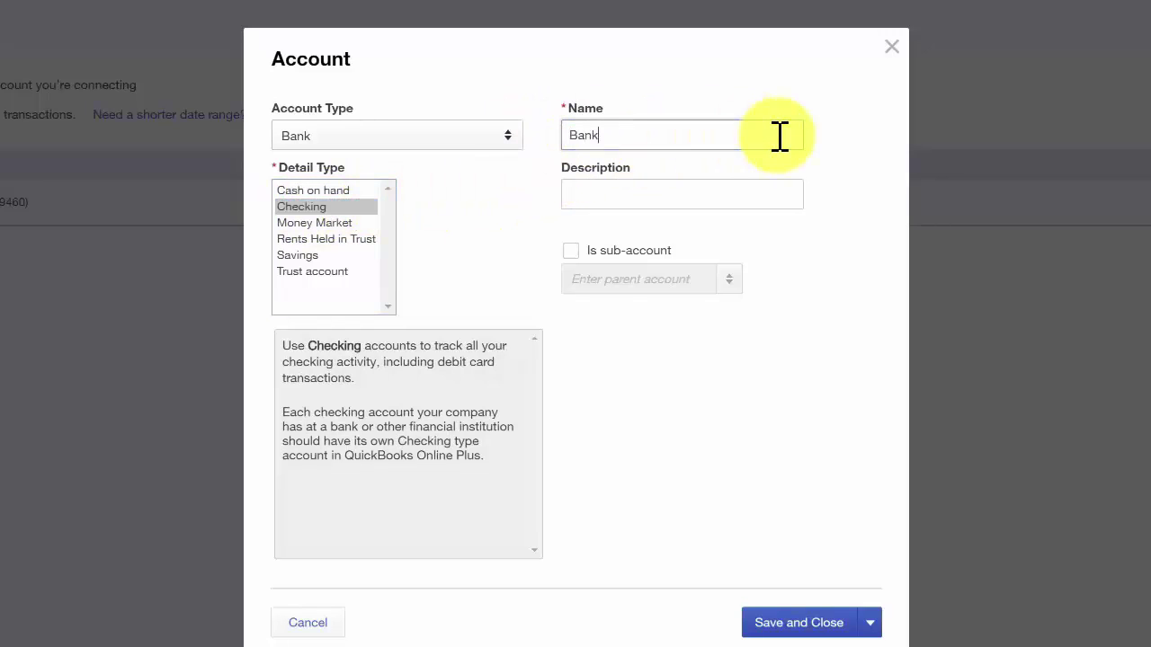
text( of America Checking)
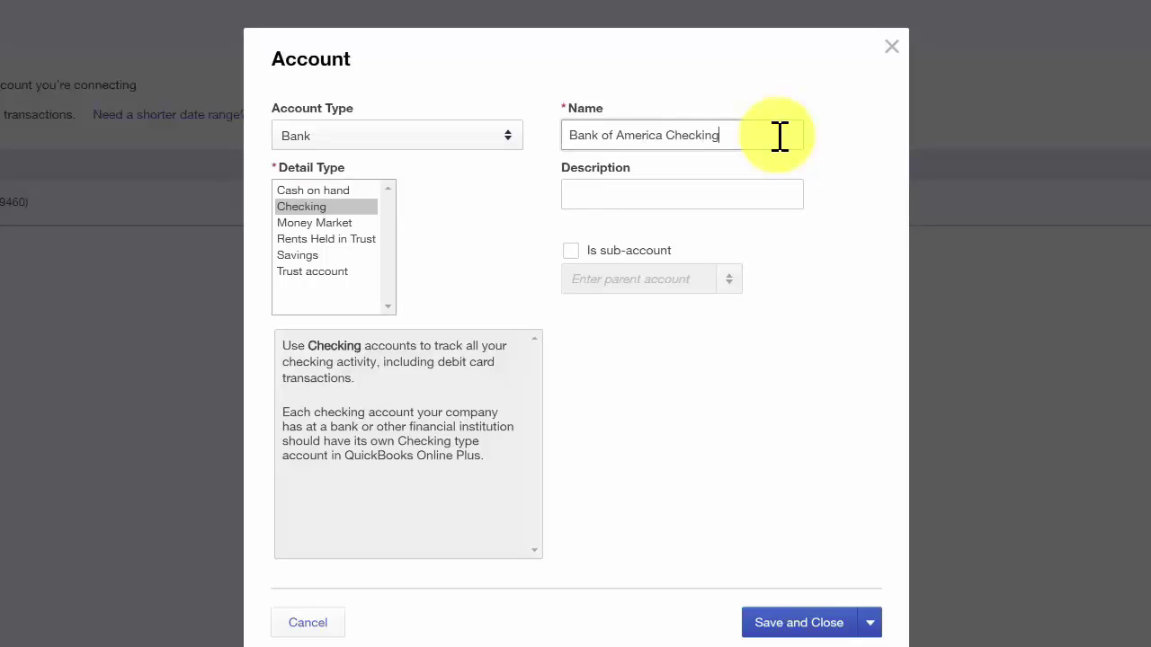
text(, x1234)
Copy the new account's full name into its description and save the account
drag(779, 135, 501, 146)
key(ctrl+c)
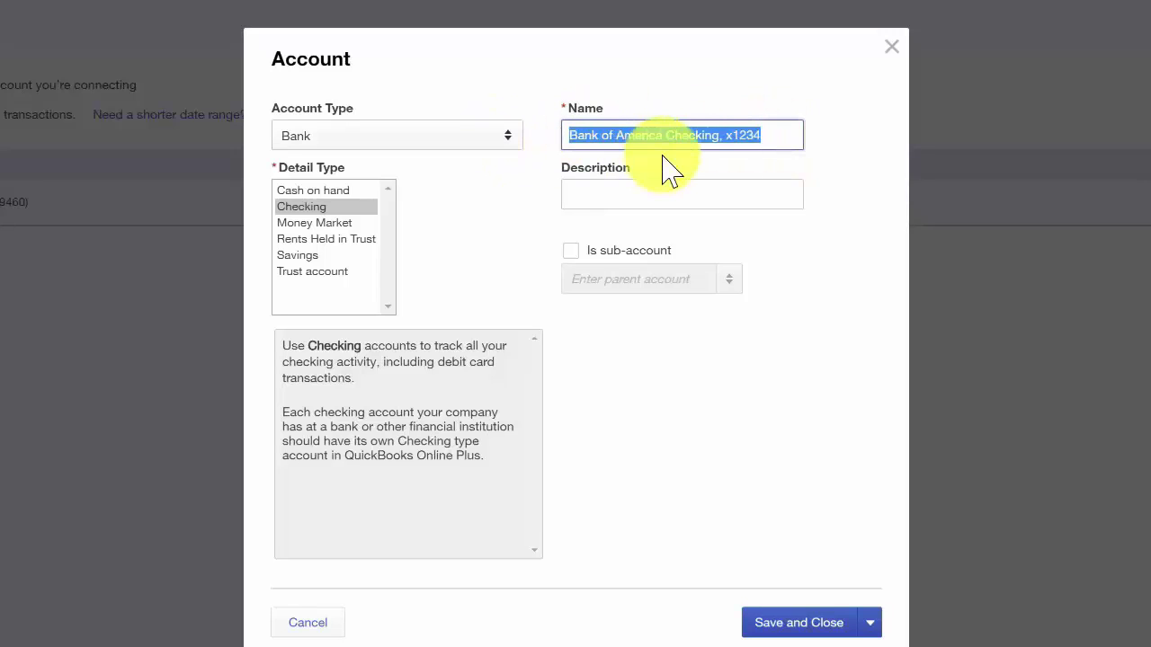
click(677, 194)
key(ctrl+v)
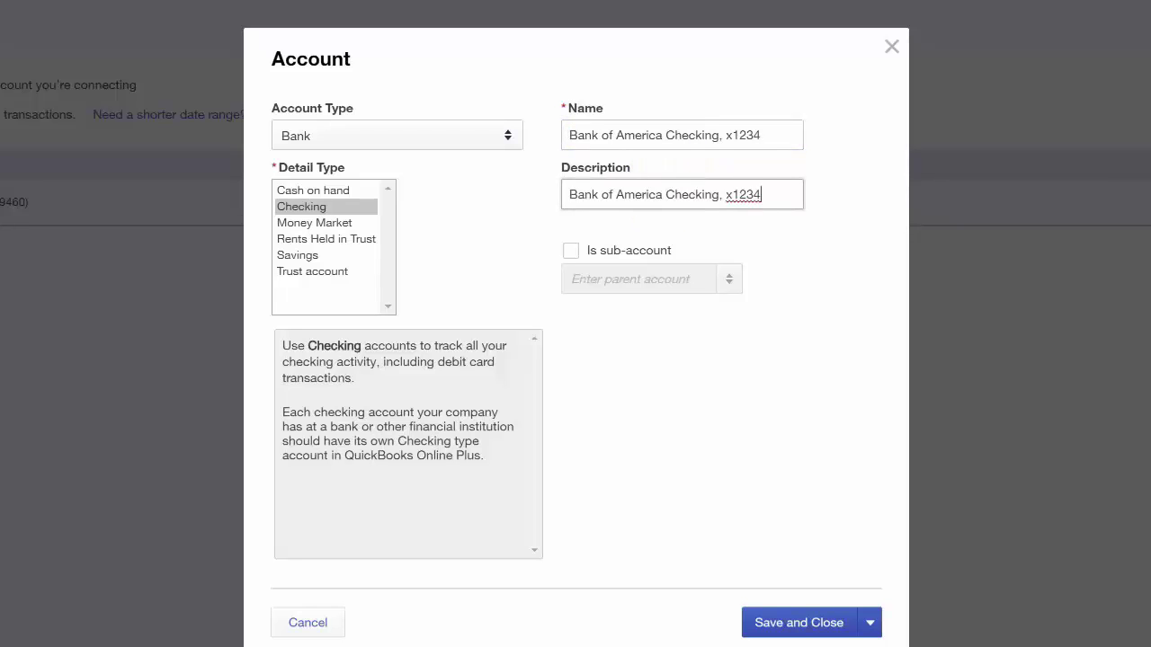
click(743, 135)
double_click(737, 135)
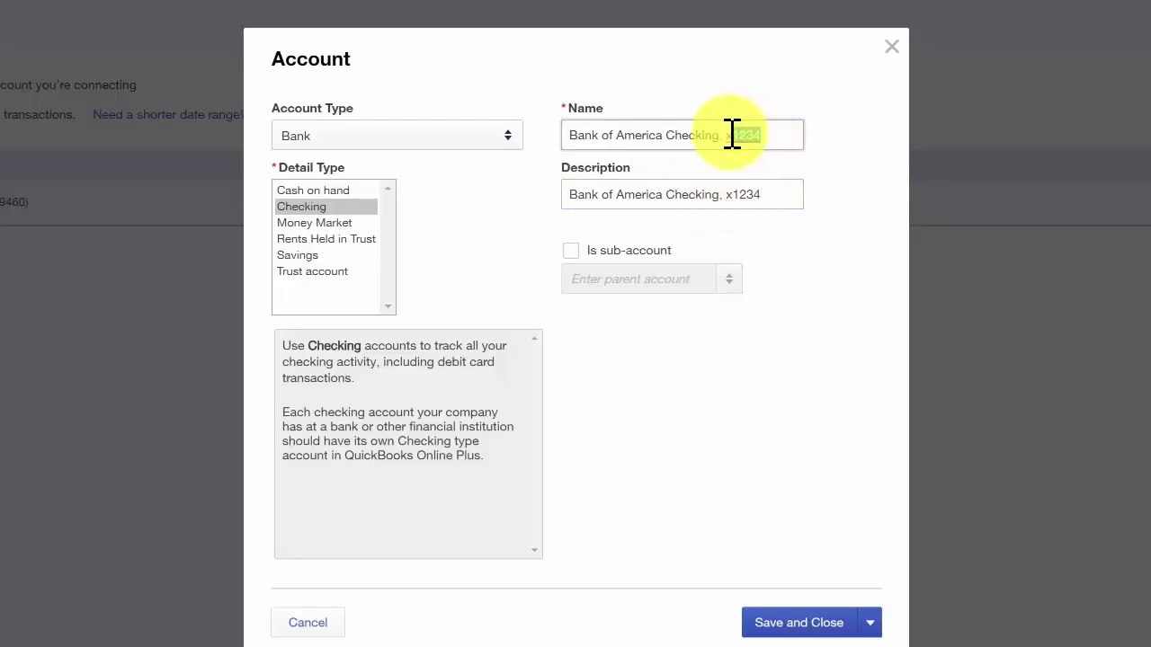
click(776, 195)
key(ctrl+a)
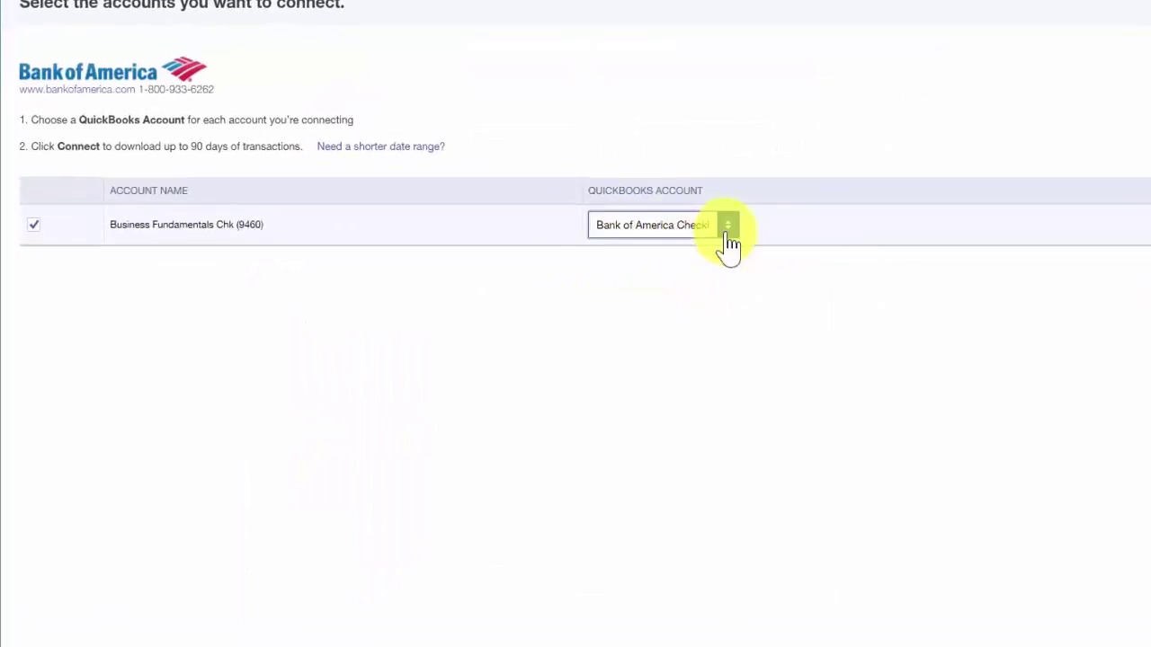
Connect Business Fundamentals Chk to the Bank of America Checking account and proceed to its downloaded transactions
click(728, 227)
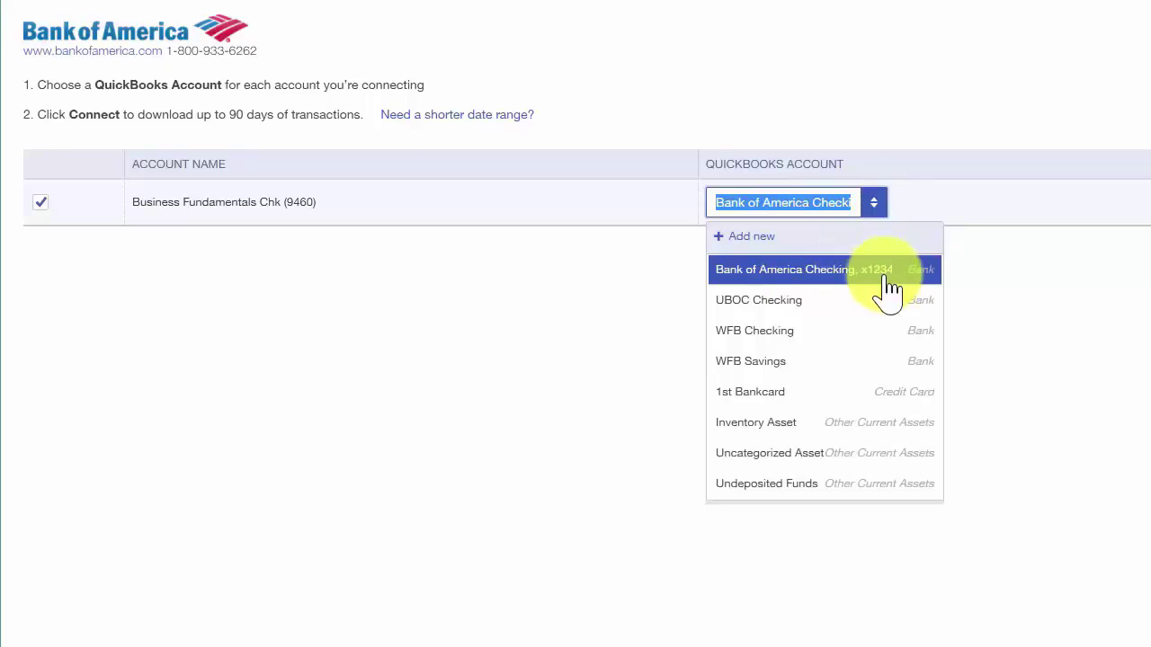
click(914, 203)
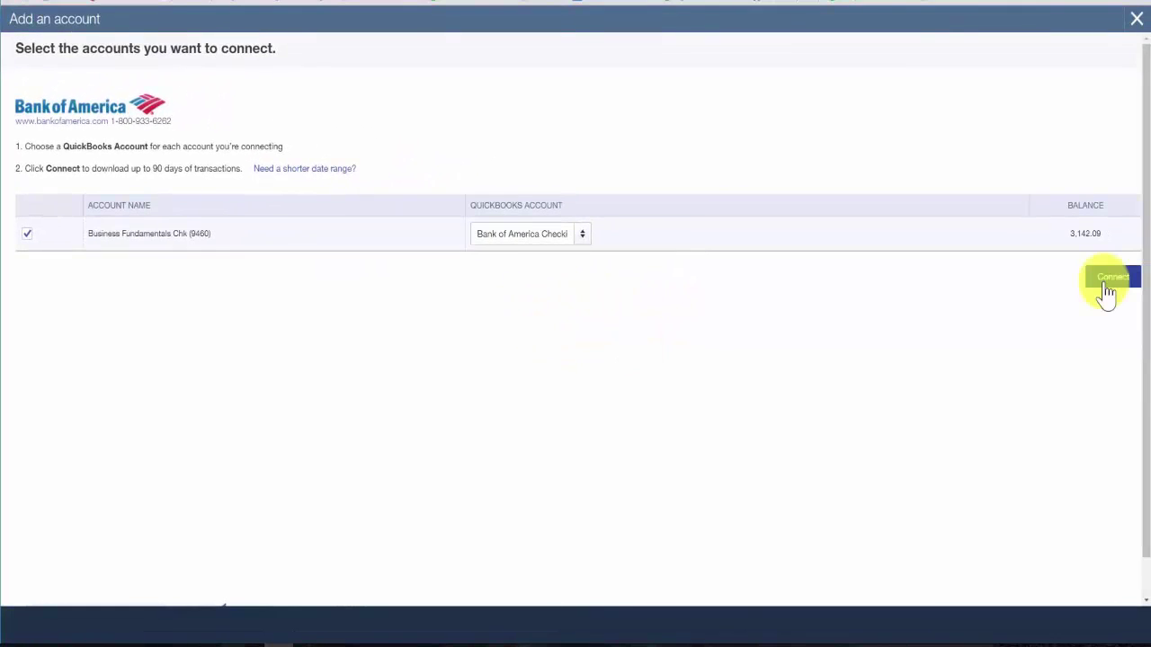
click(1106, 281)
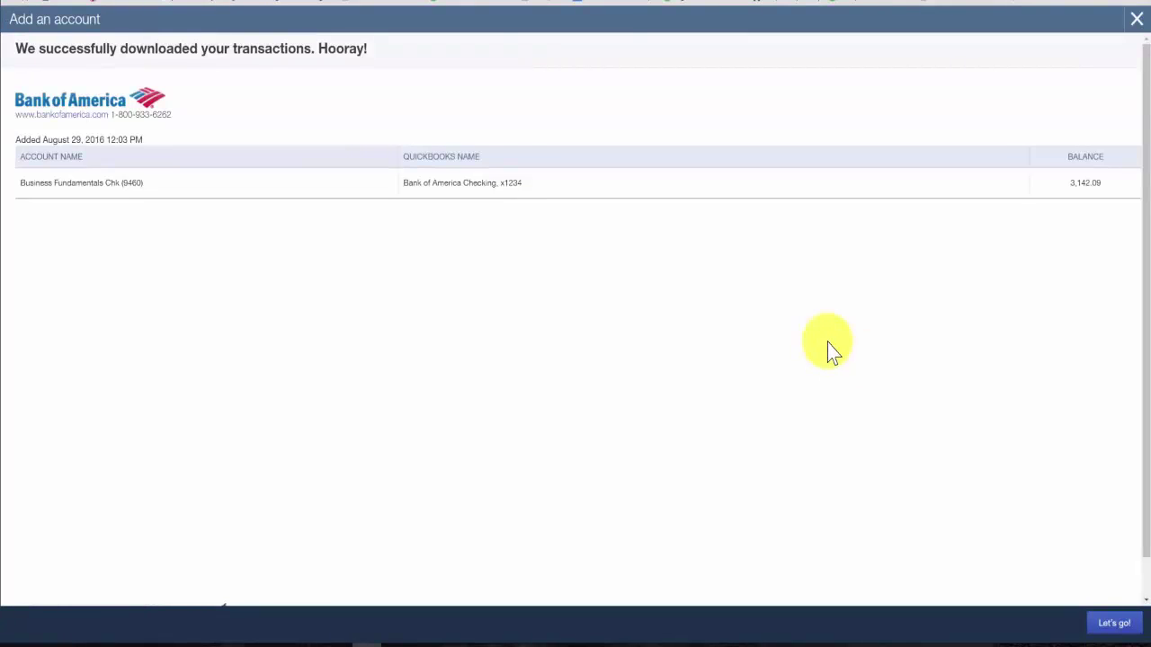
click(1115, 624)
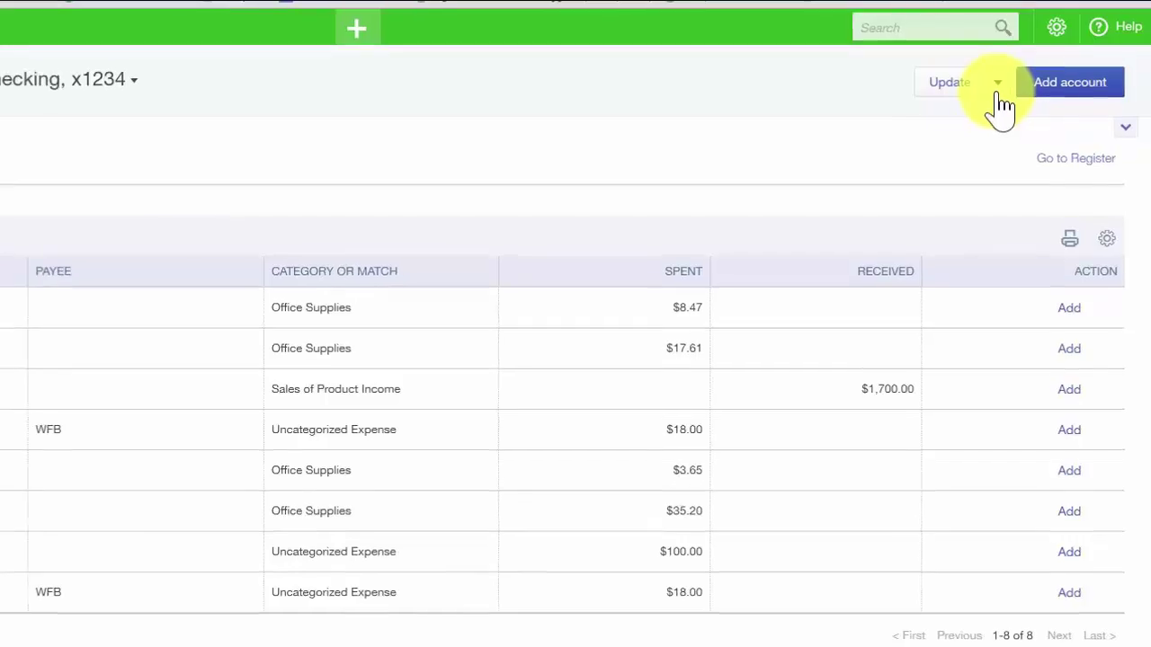
Start a file upload with January Banking Transactions.csv and assign it to the Bank of America Checking account
click(972, 97)
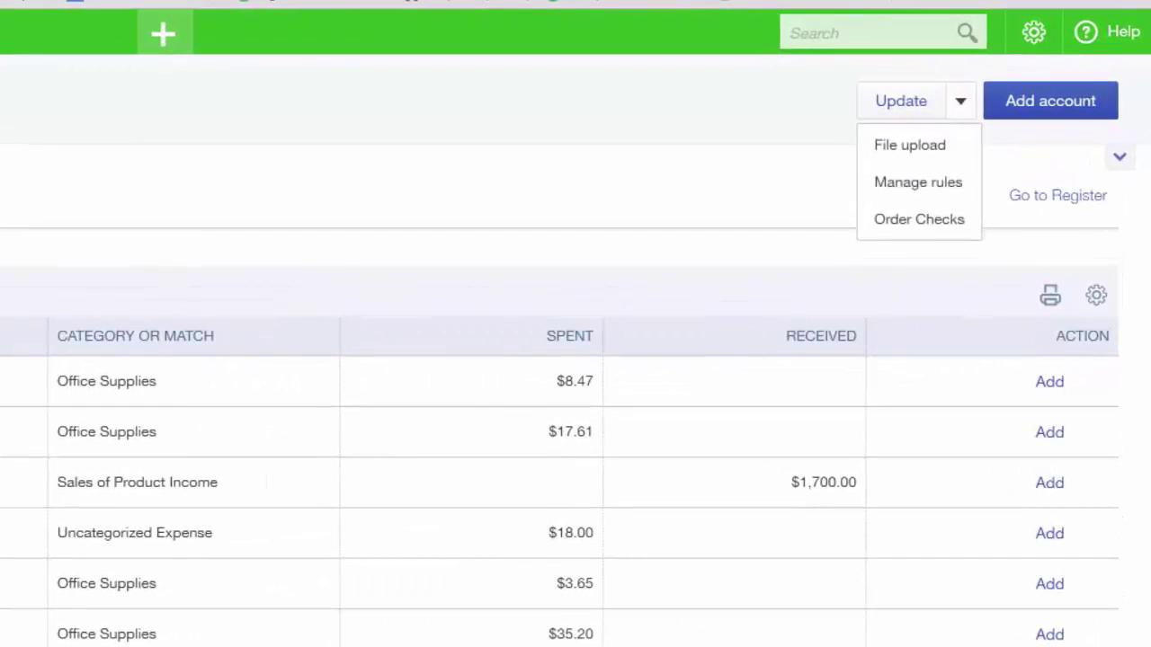
click(910, 147)
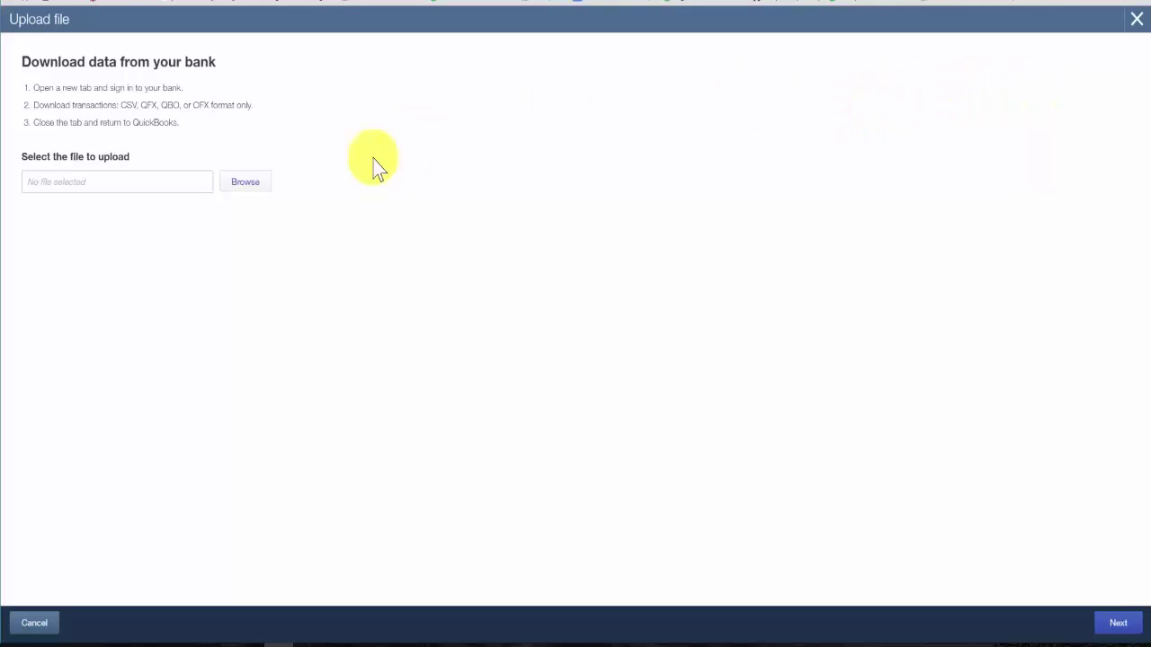
click(245, 182)
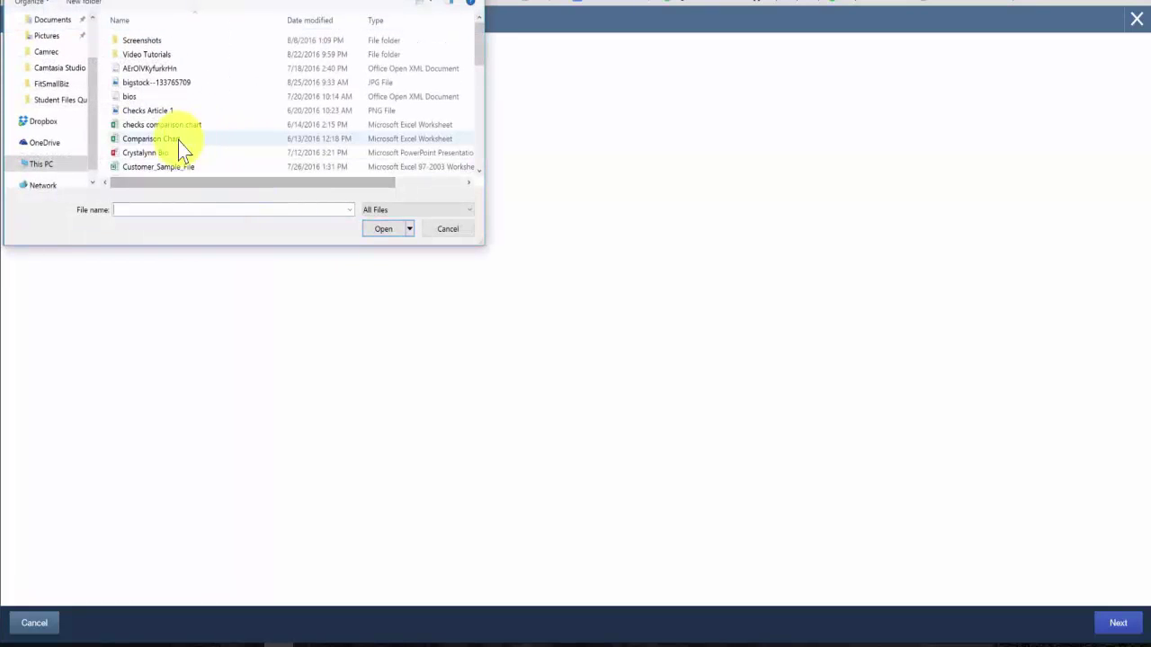
drag(480, 47, 480, 85)
double_click(162, 136)
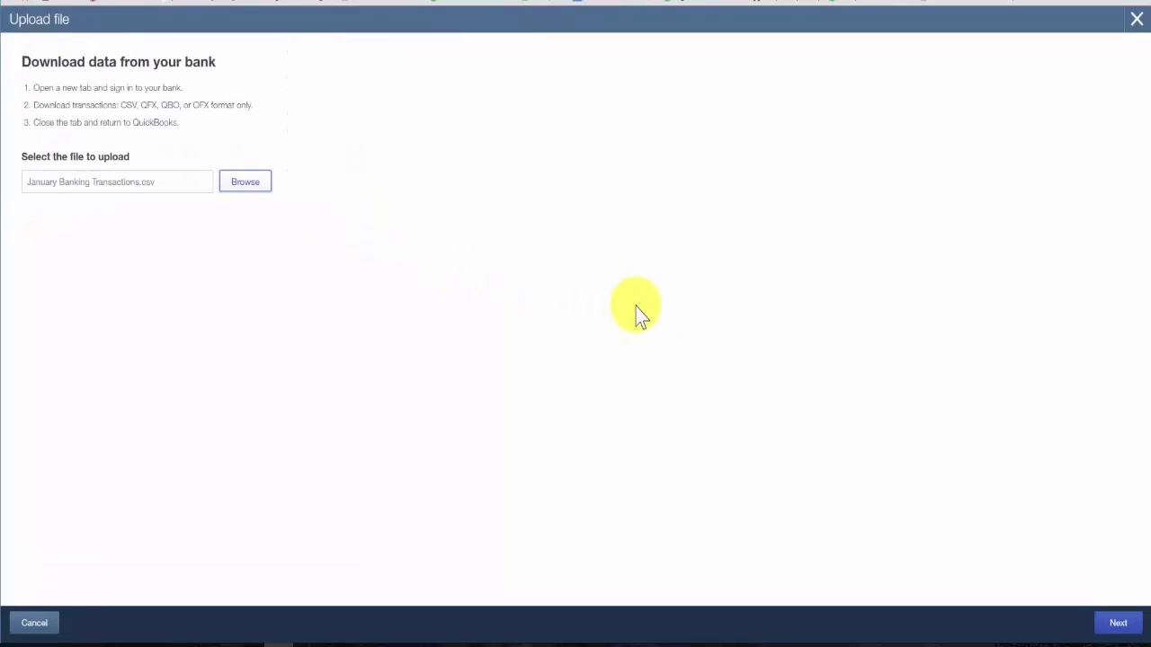
click(1119, 623)
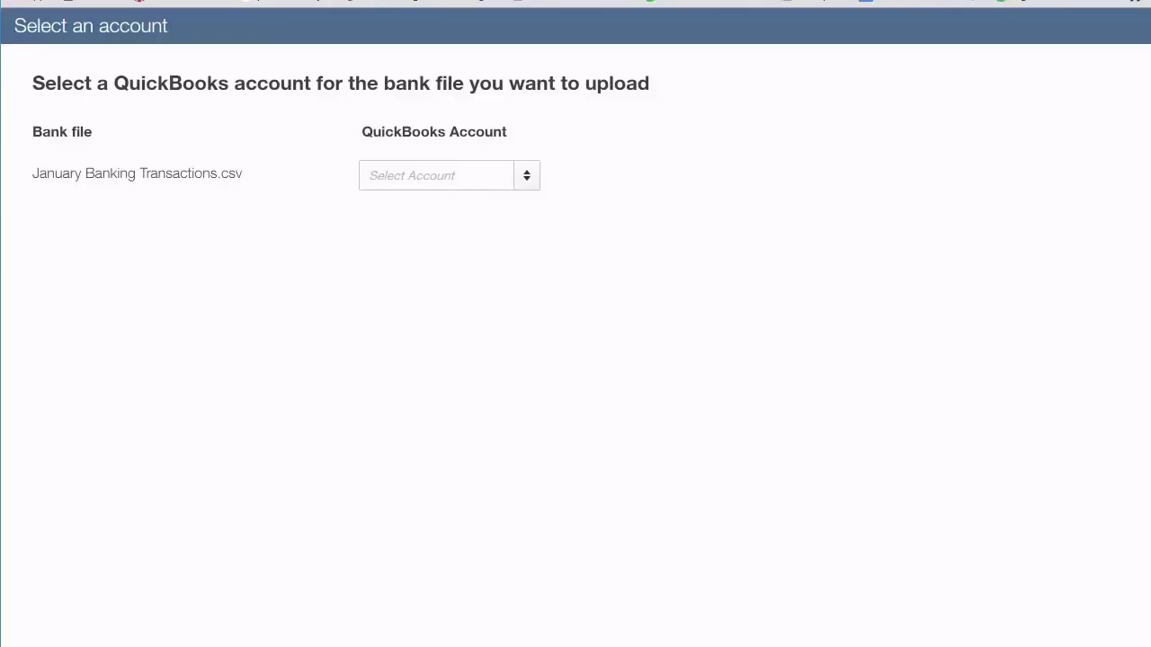
click(527, 177)
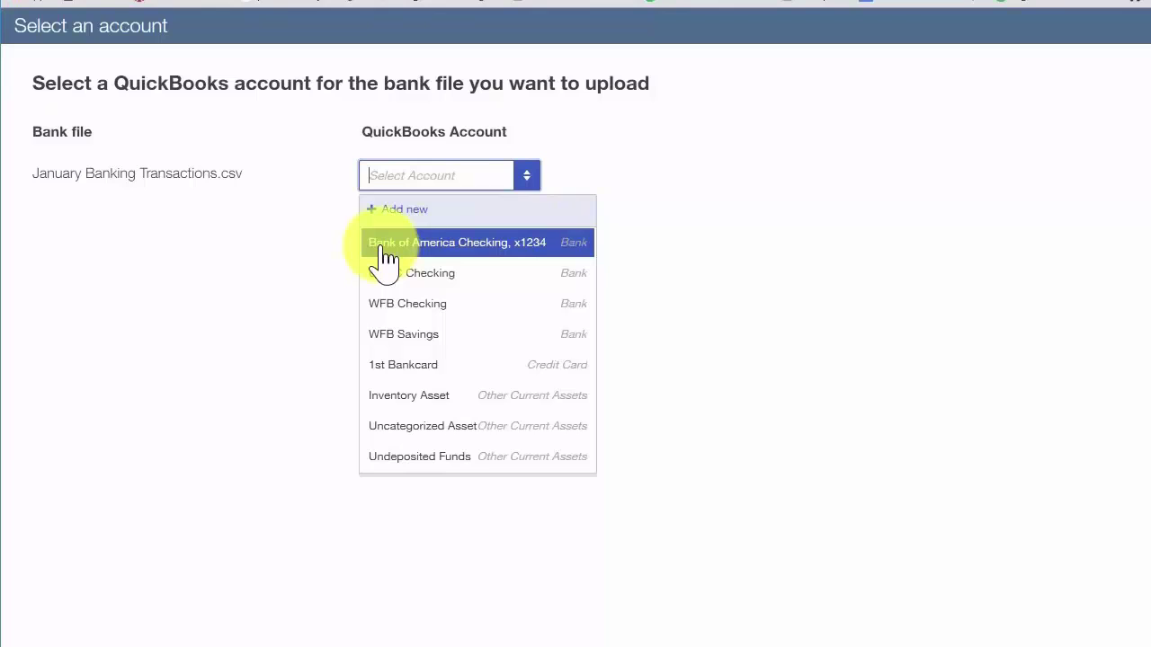
click(461, 245)
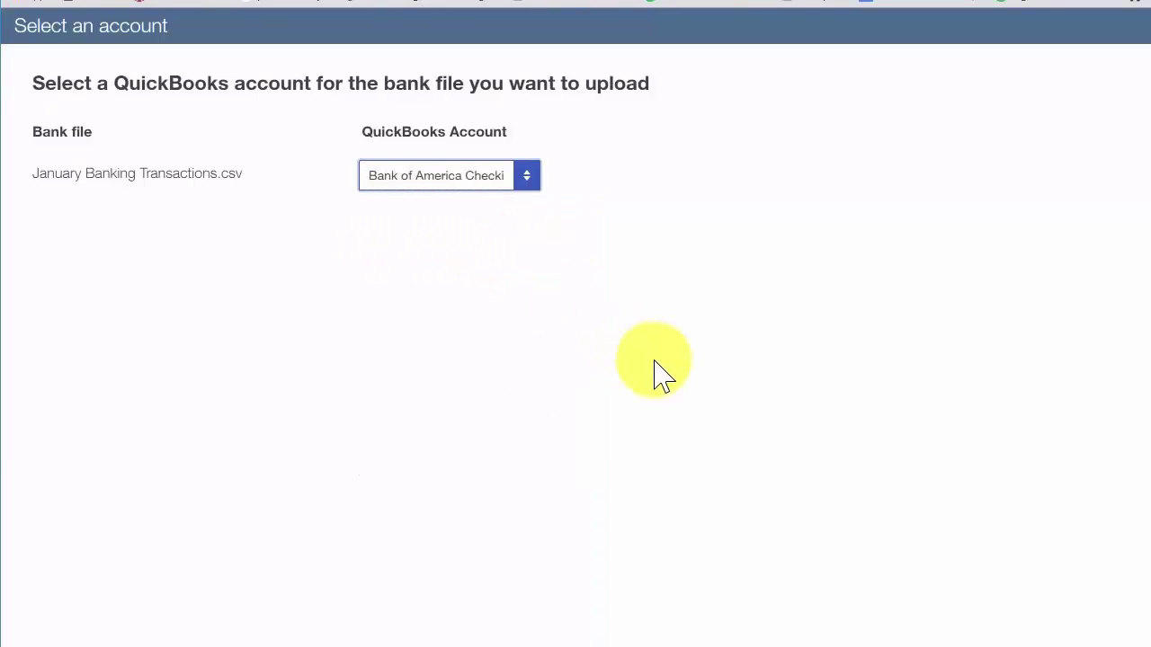
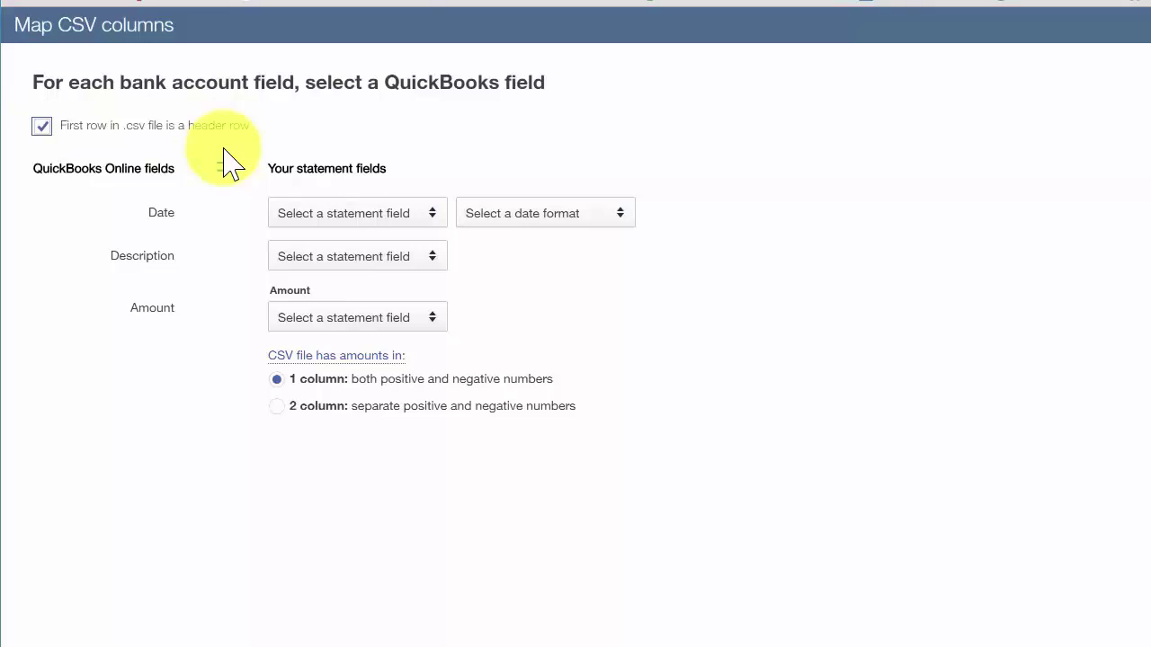
Map the Date field to Column 1 of the statement and set its date format to MM/dd/yyyy
click(437, 222)
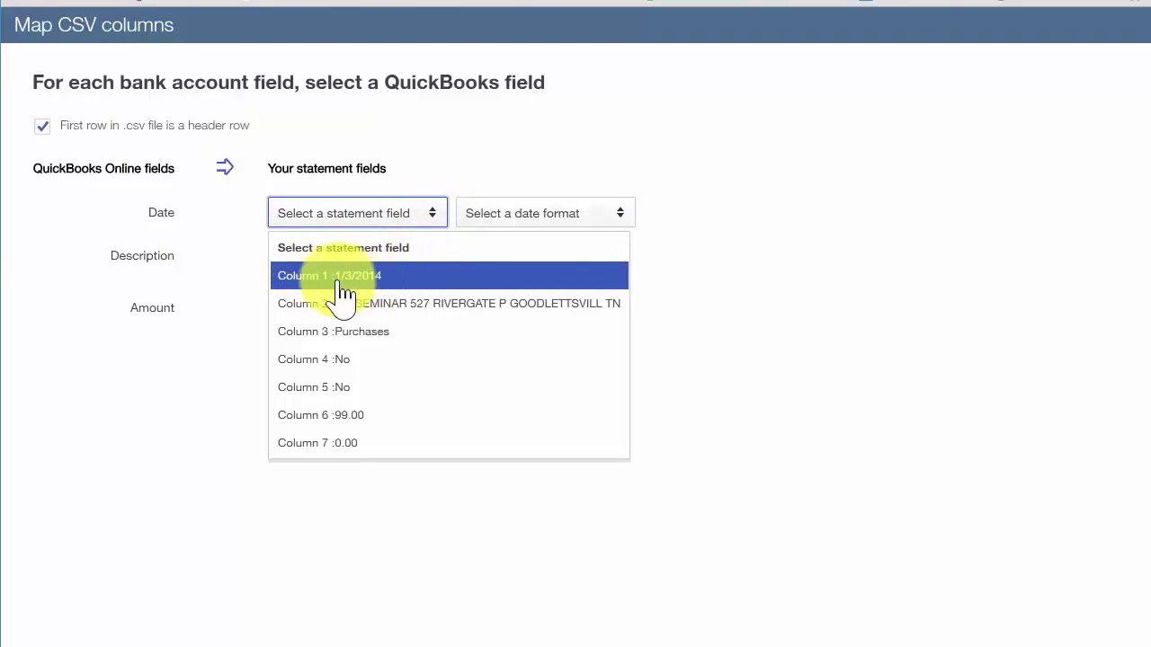
click(367, 288)
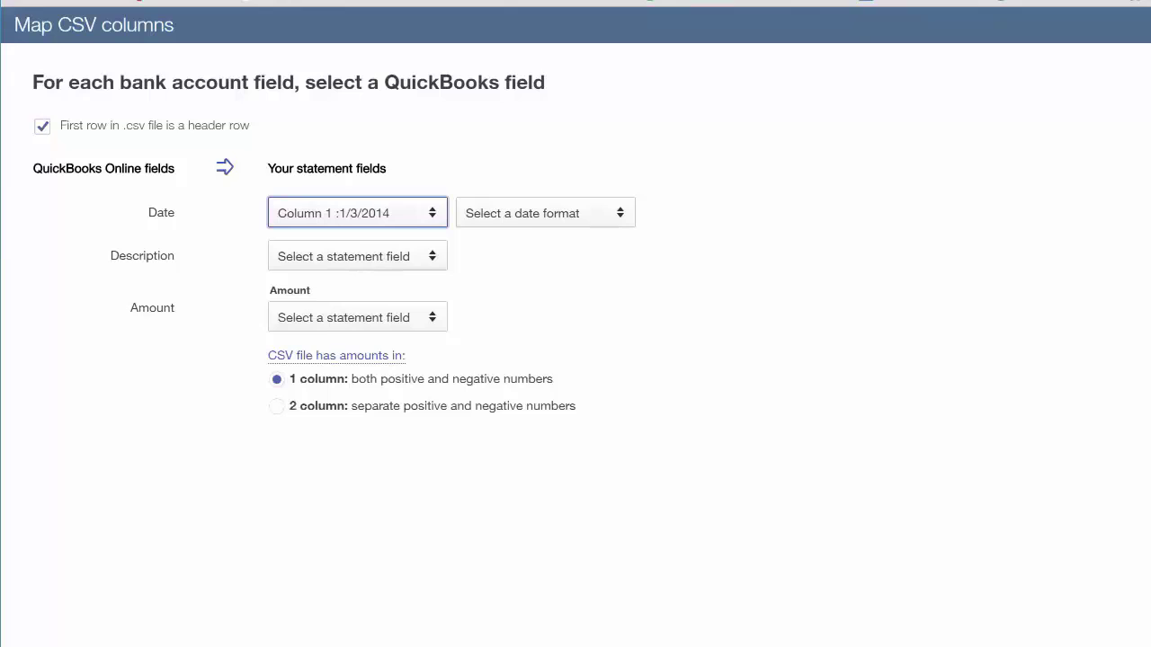
click(626, 224)
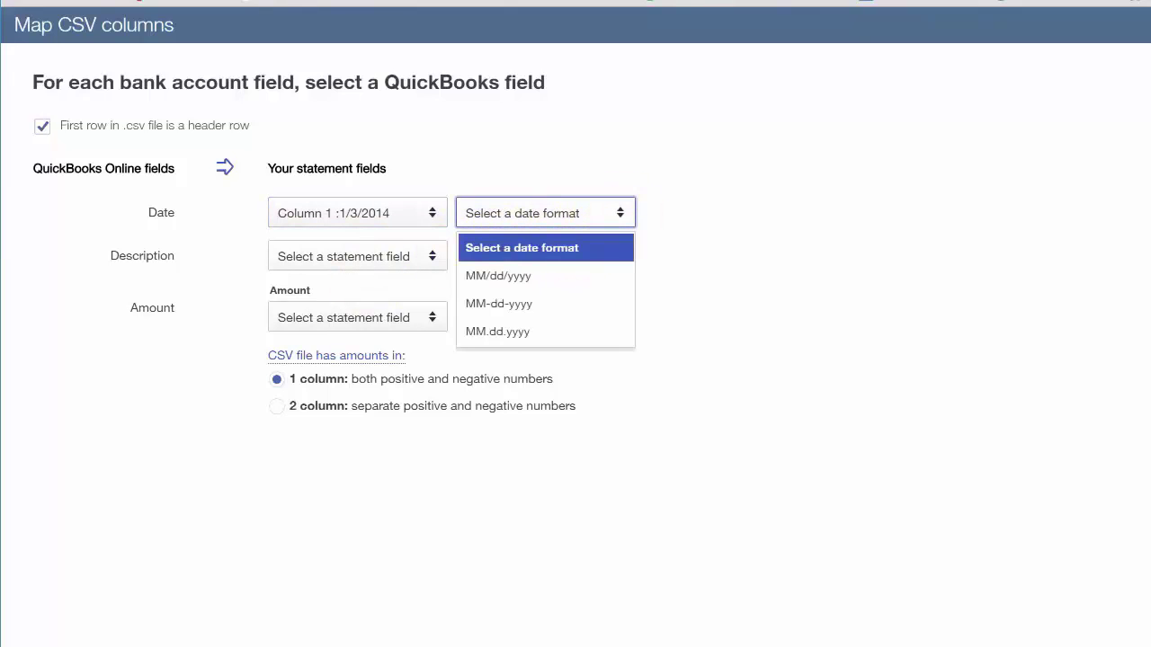
click(531, 282)
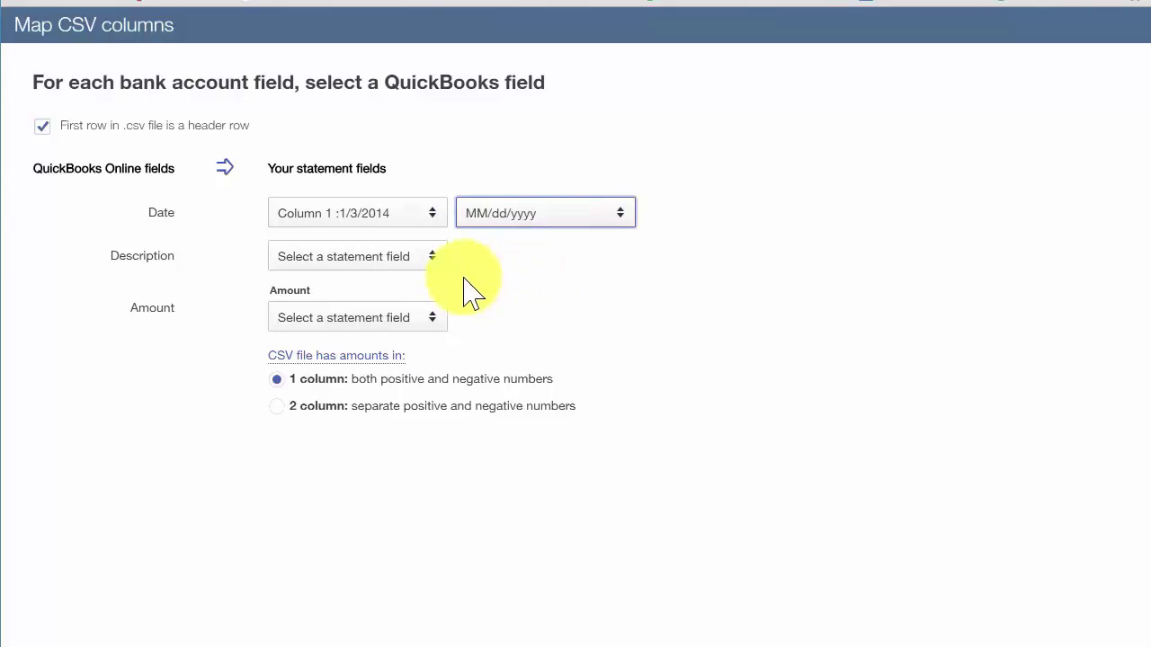
Map the Description field to Column 2 (QB SEMINAR) and the Amount field to Column 6
click(171, 255)
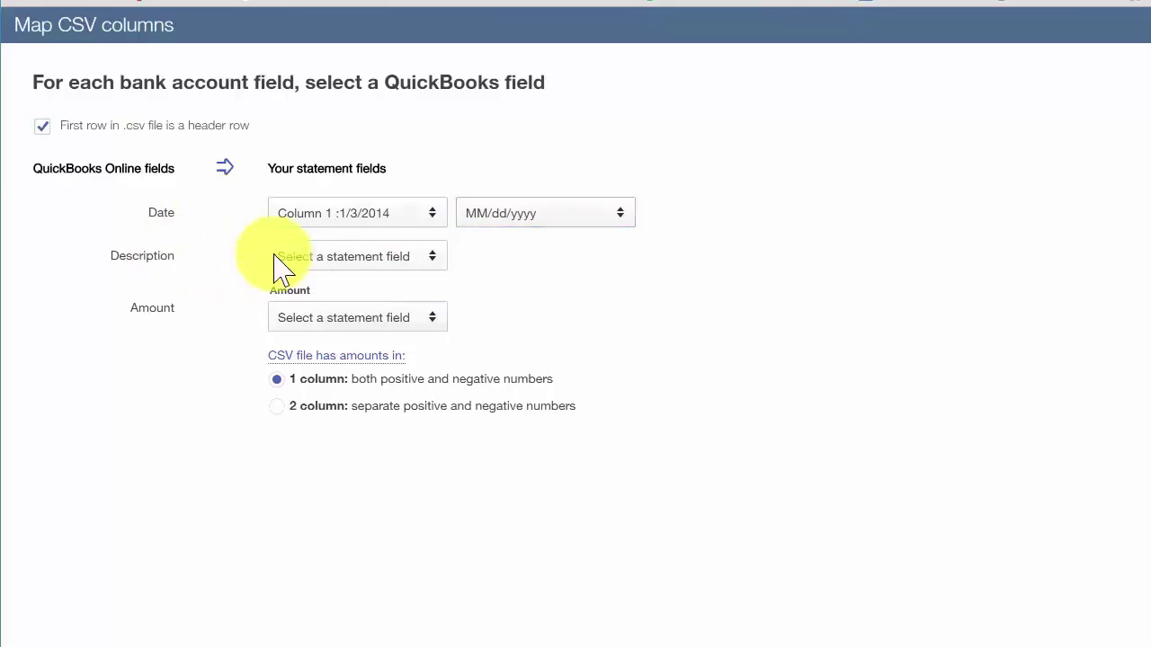
click(433, 260)
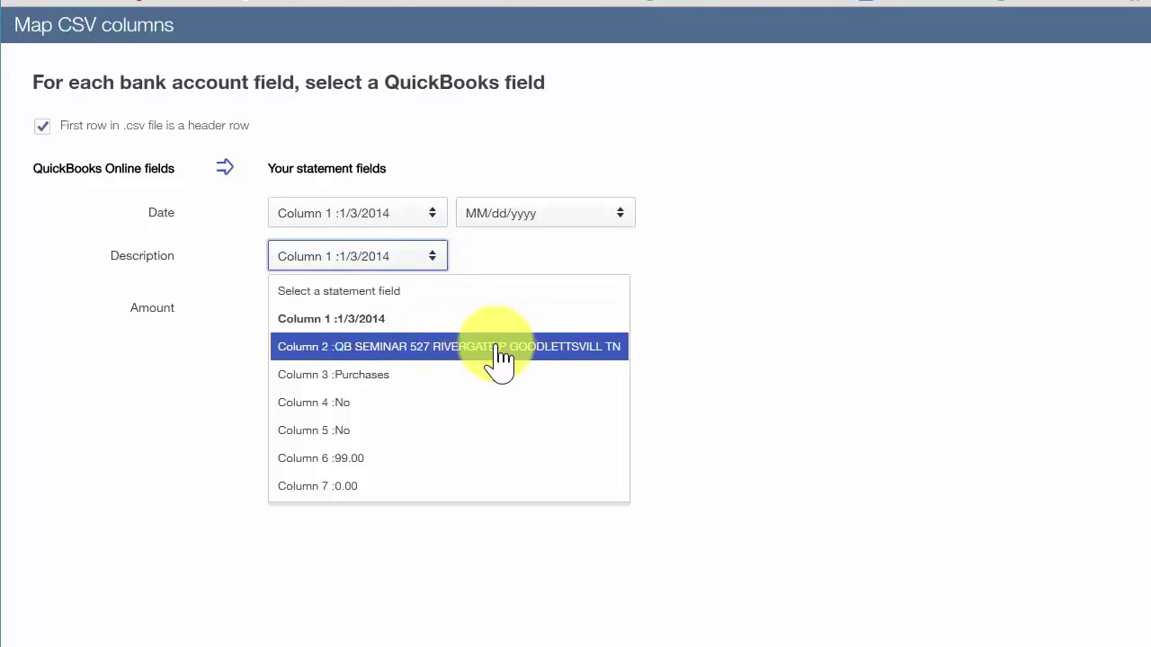
click(449, 350)
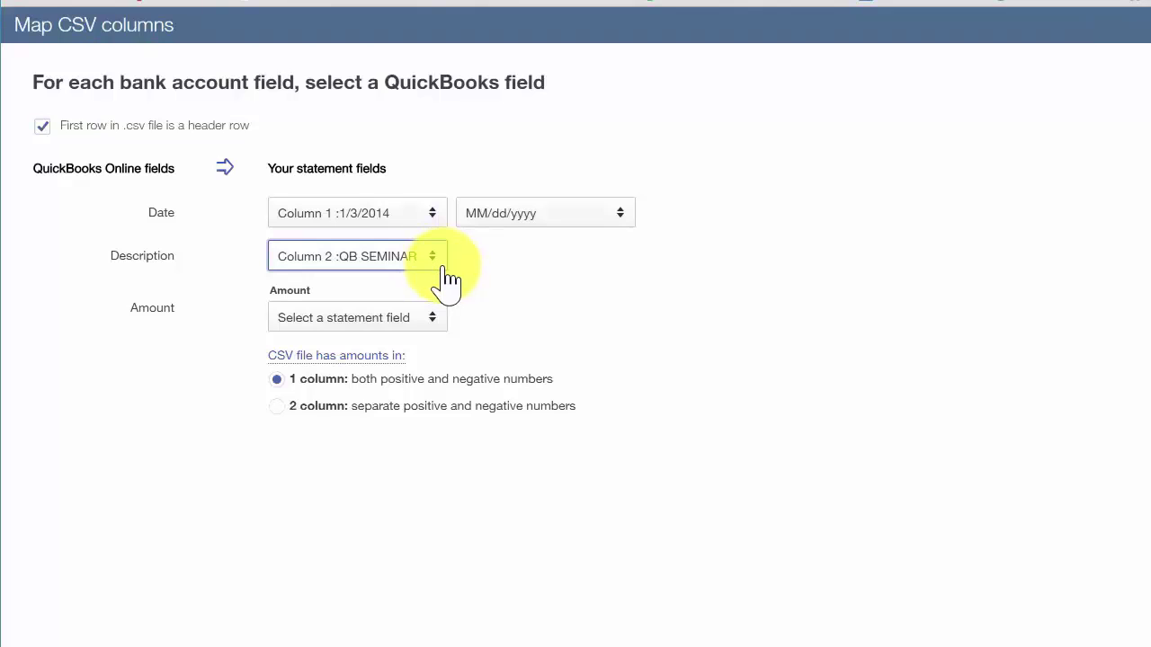
click(435, 324)
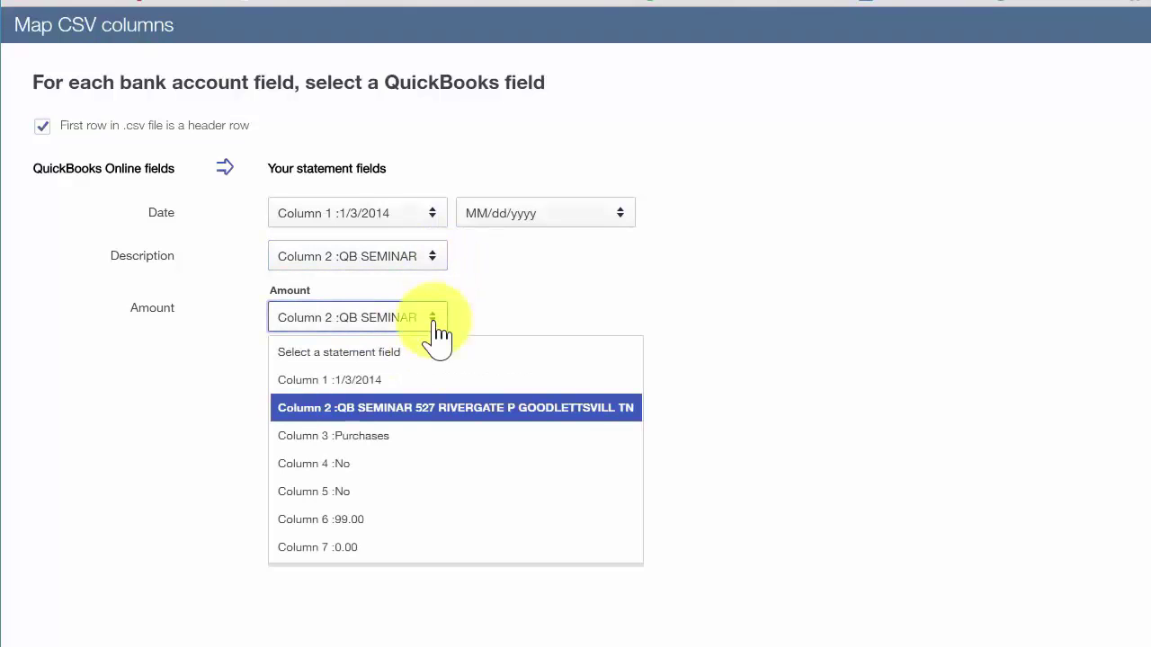
click(378, 523)
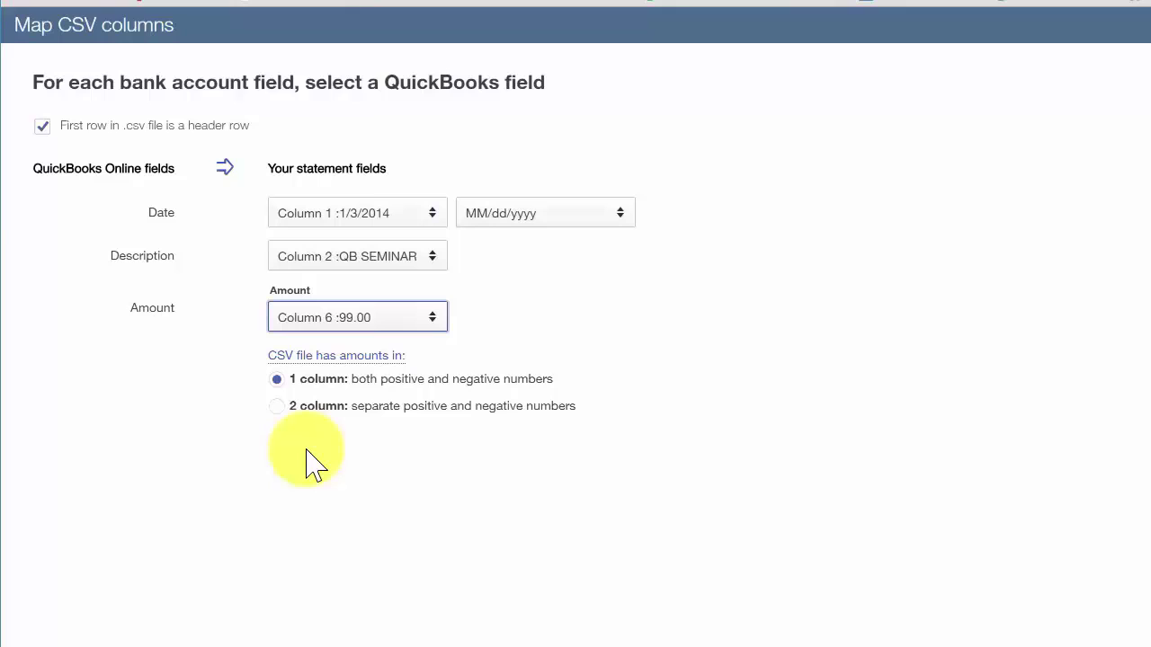
Set the CSV amounts to two columns with separate positive and negative numbers, mapping Debit to Column 7
mouse_move(392, 354)
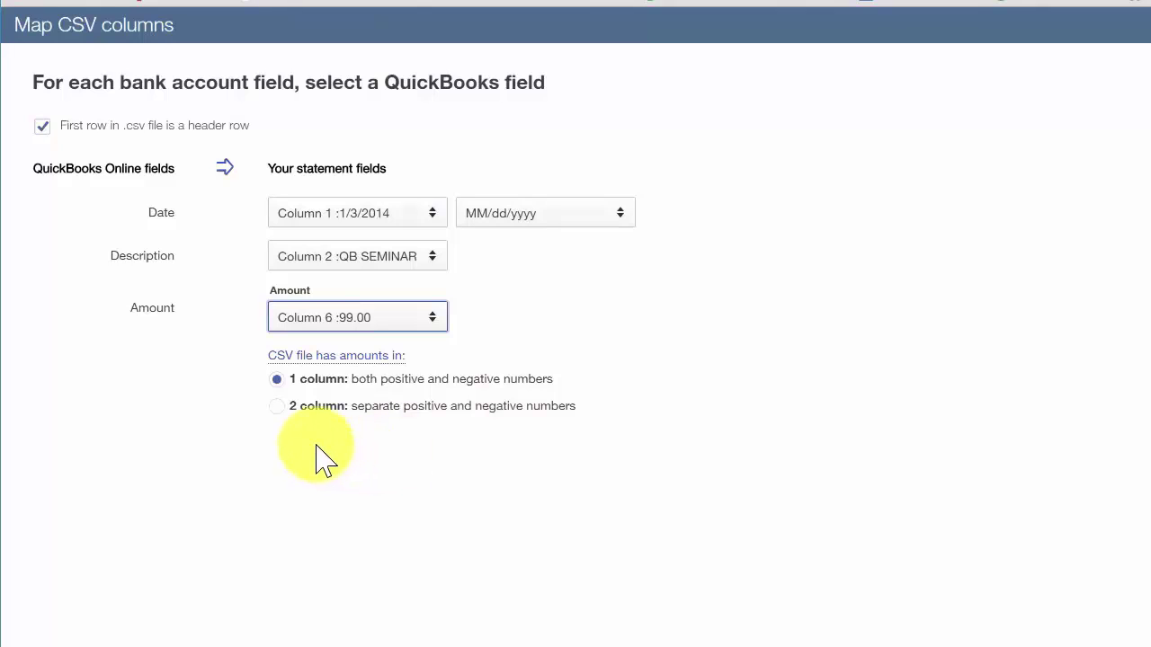
click(276, 406)
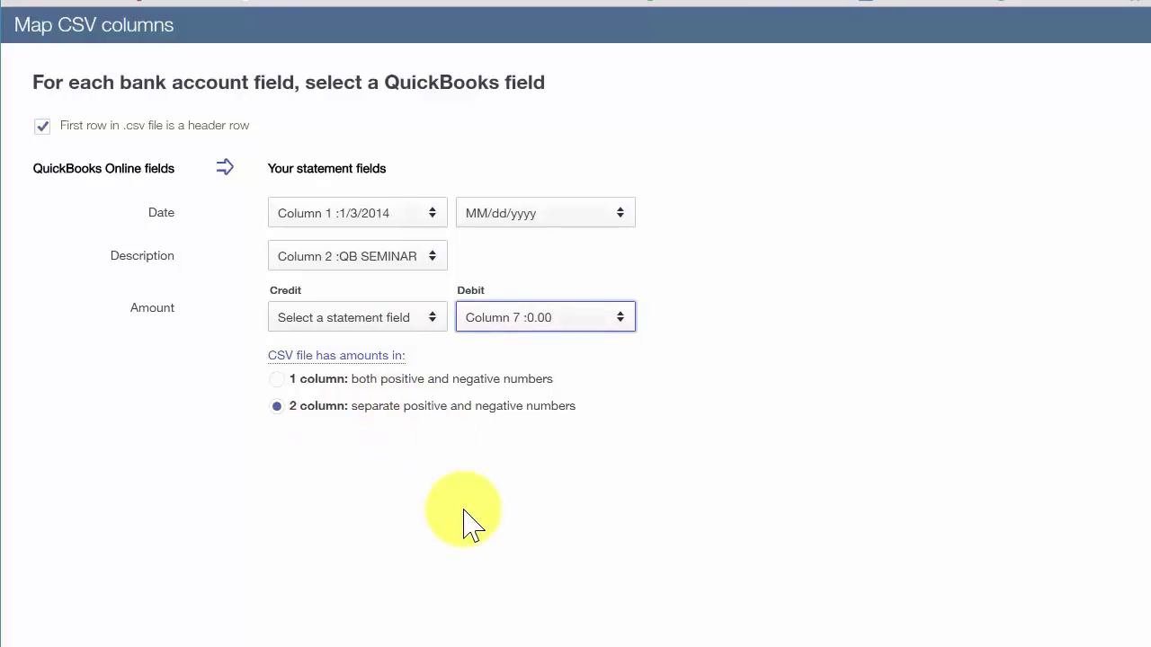
click(430, 317)
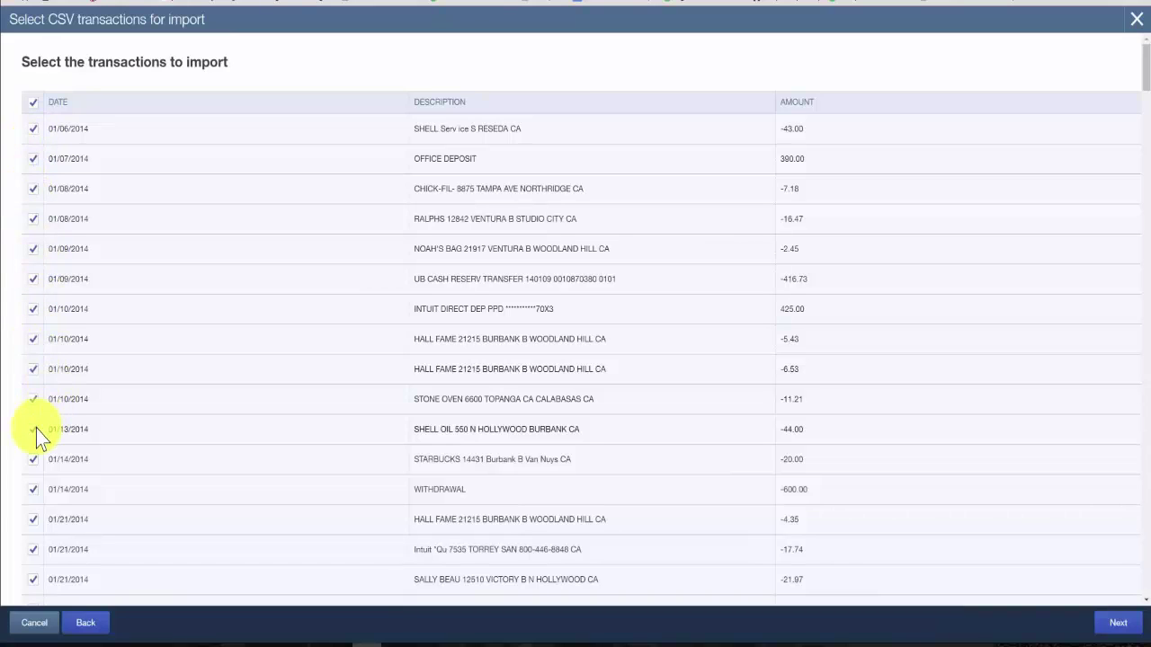
click(33, 102)
click(33, 102)
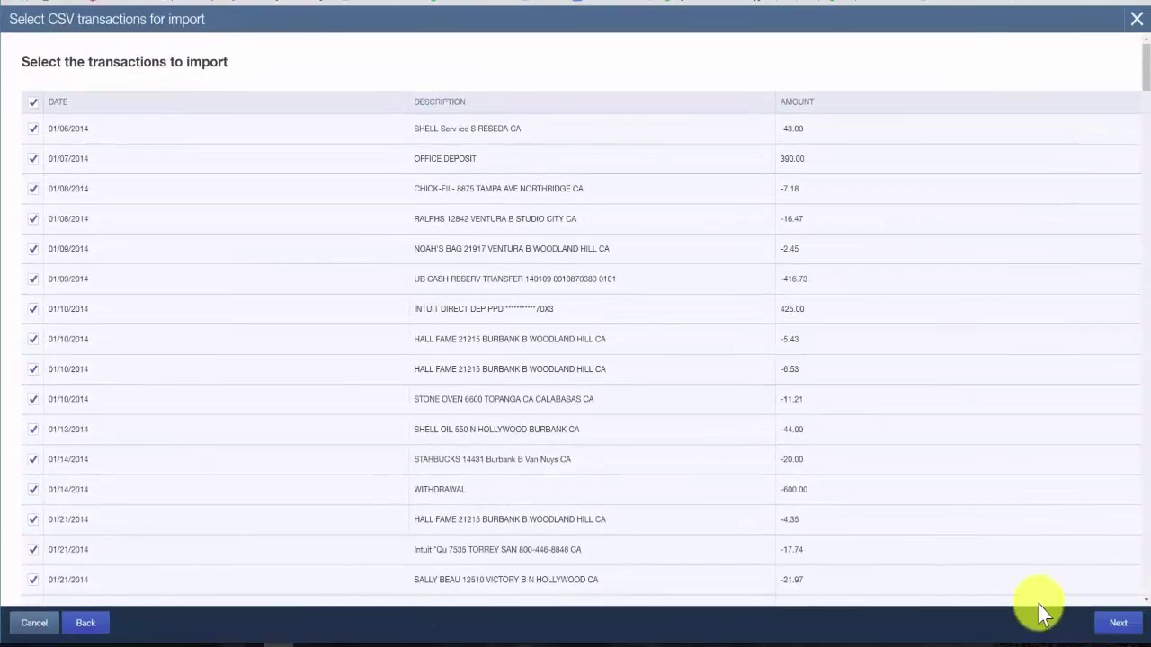
click(1106, 627)
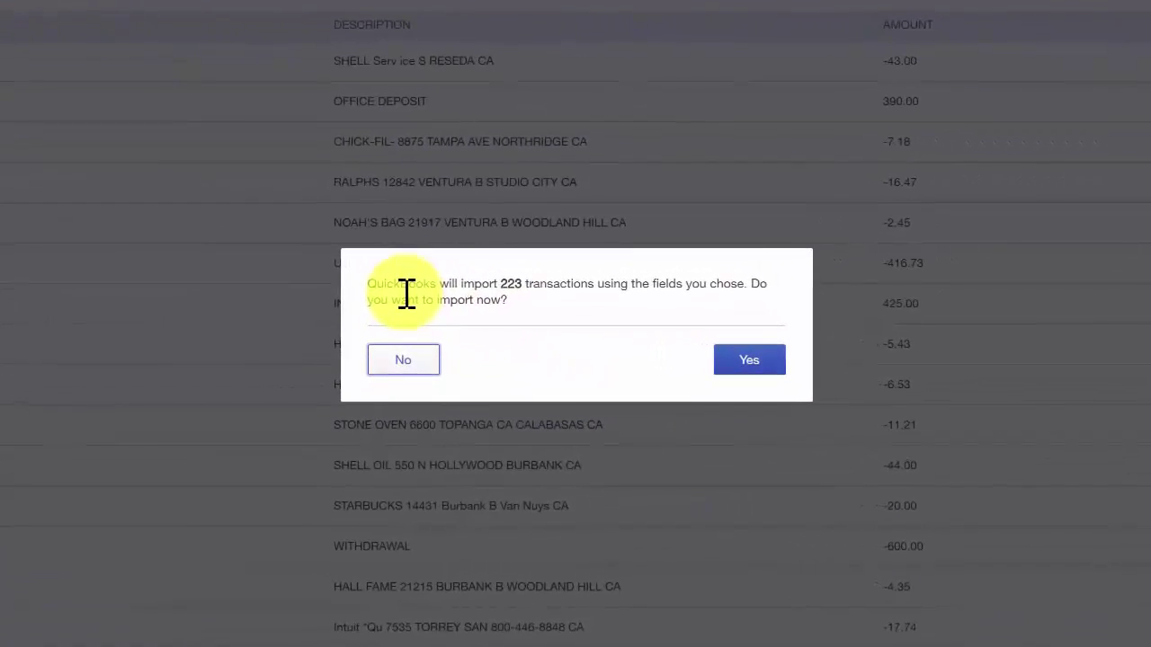
drag(500, 285, 607, 288)
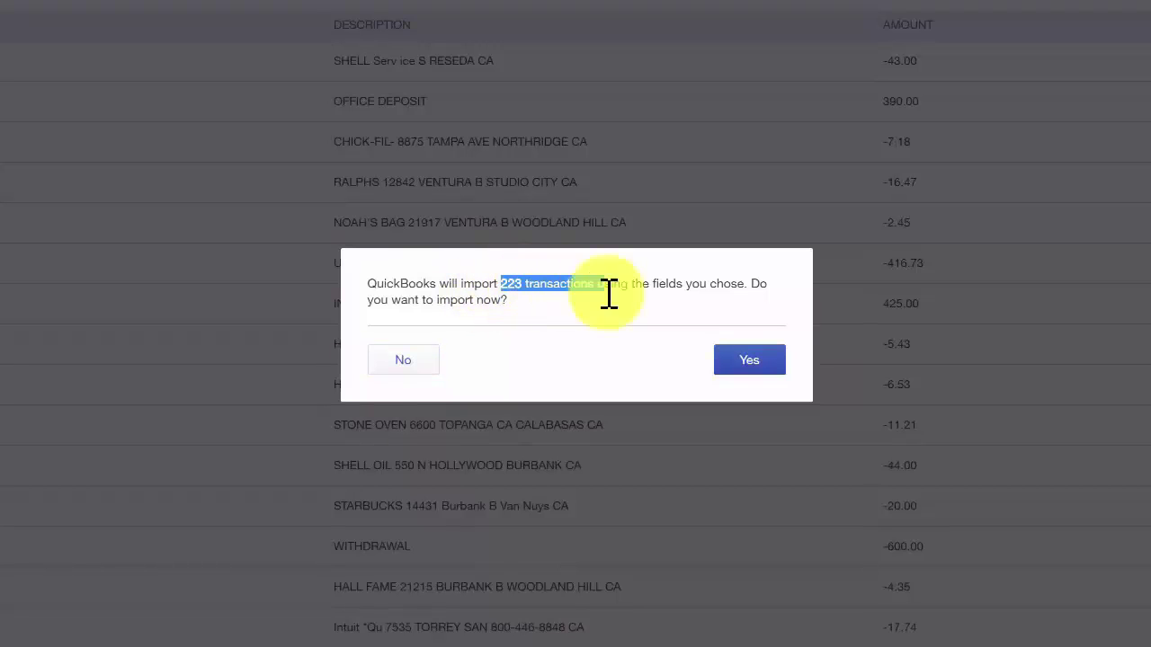
click(599, 322)
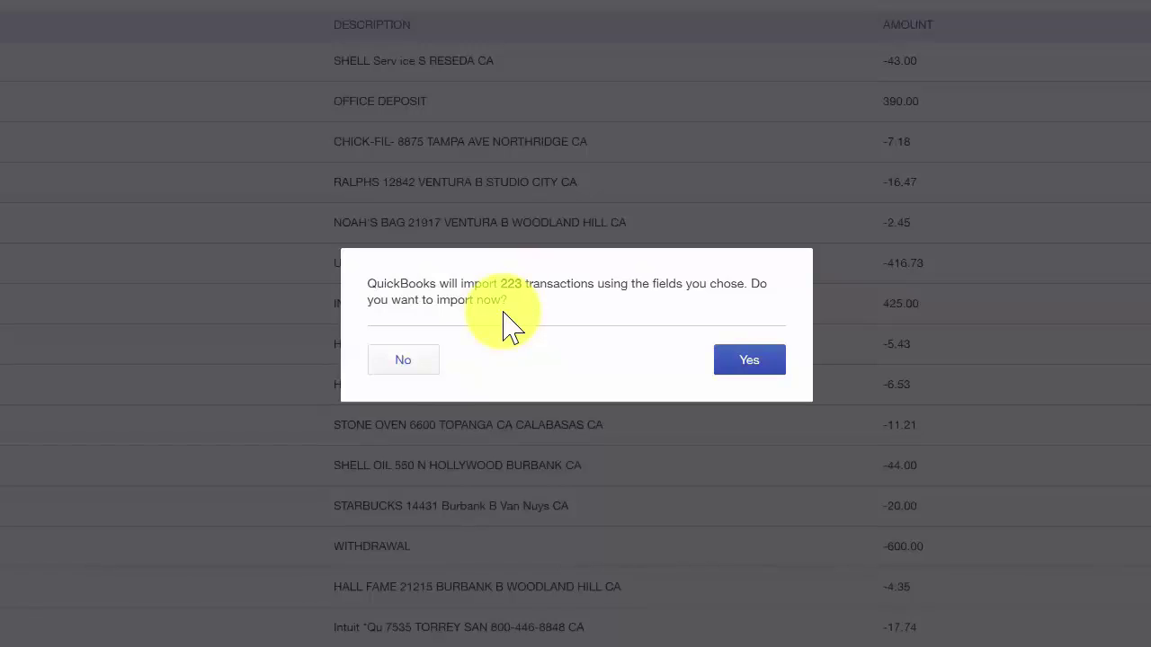
click(408, 363)
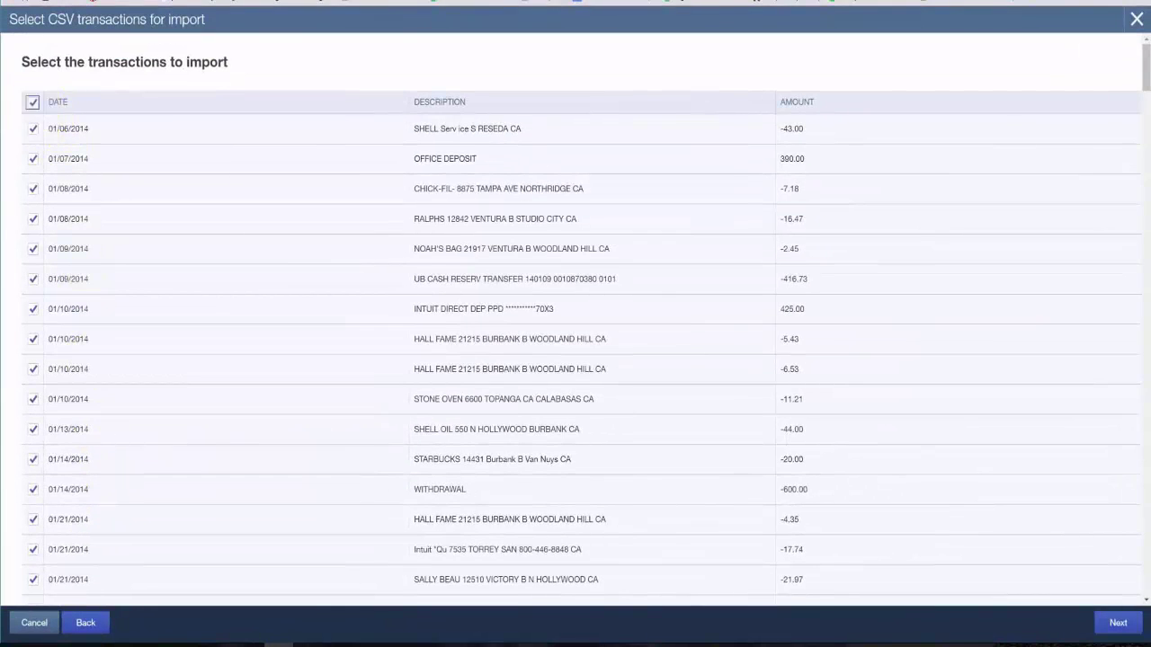
Deselect all transactions and select only the January ones, dated 01/06/2014 through 01/31/2014
click(32, 101)
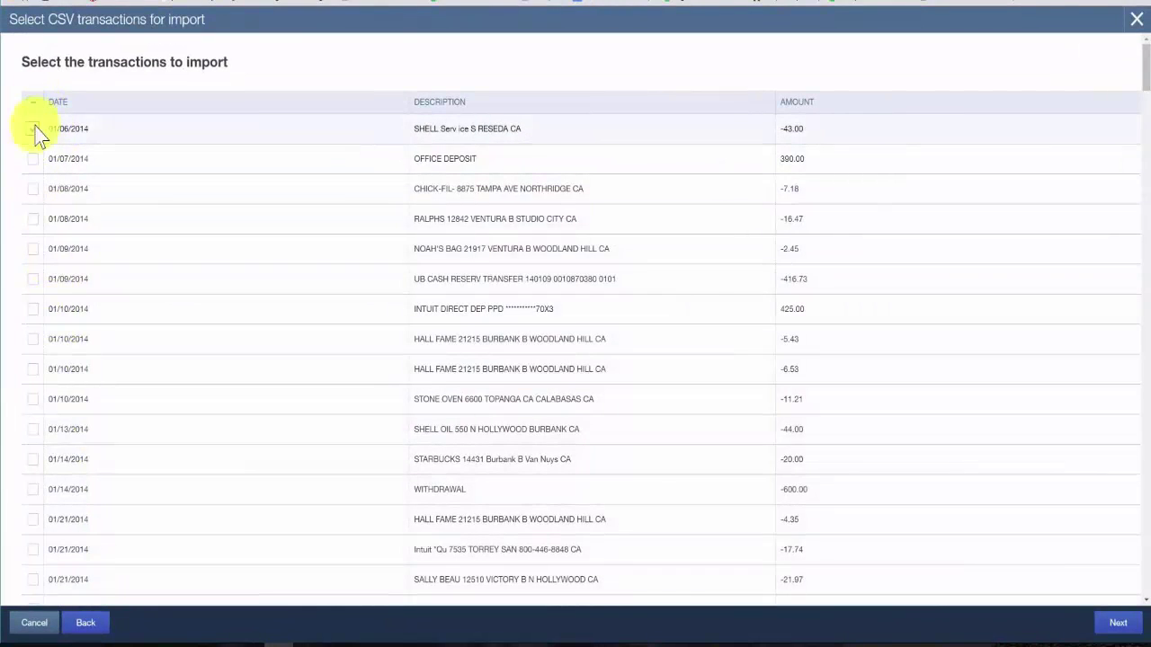
click(34, 133)
scroll(56, 456, down, 5)
scroll(55, 467, down, 5)
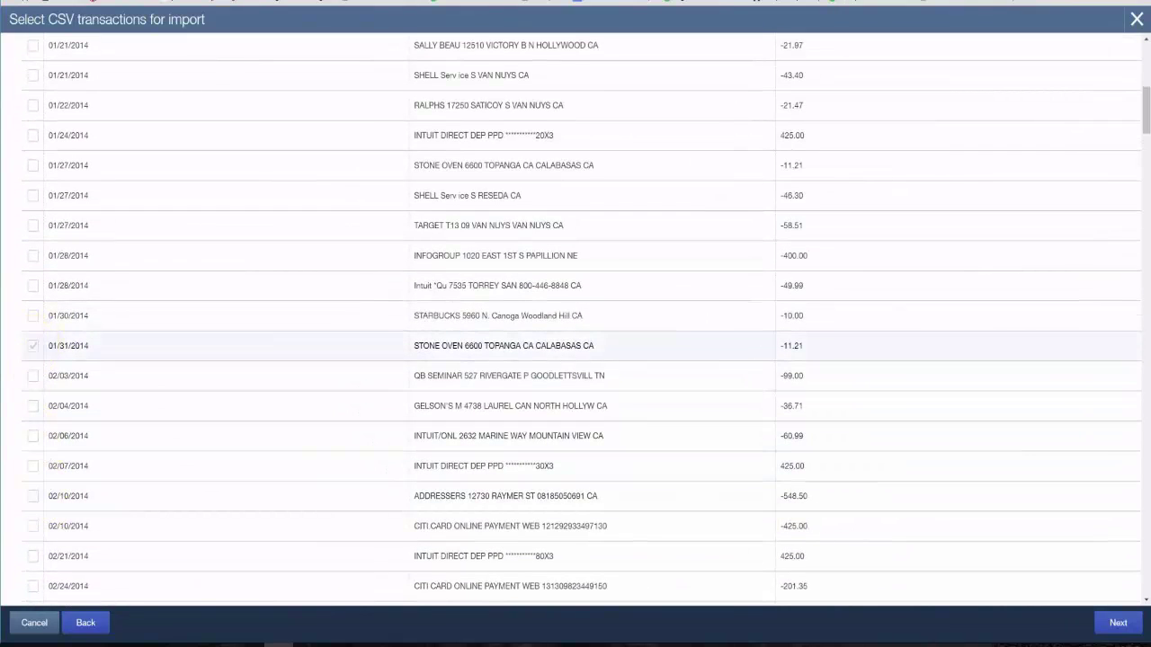
click(33, 345)
click(33, 316)
click(32, 286)
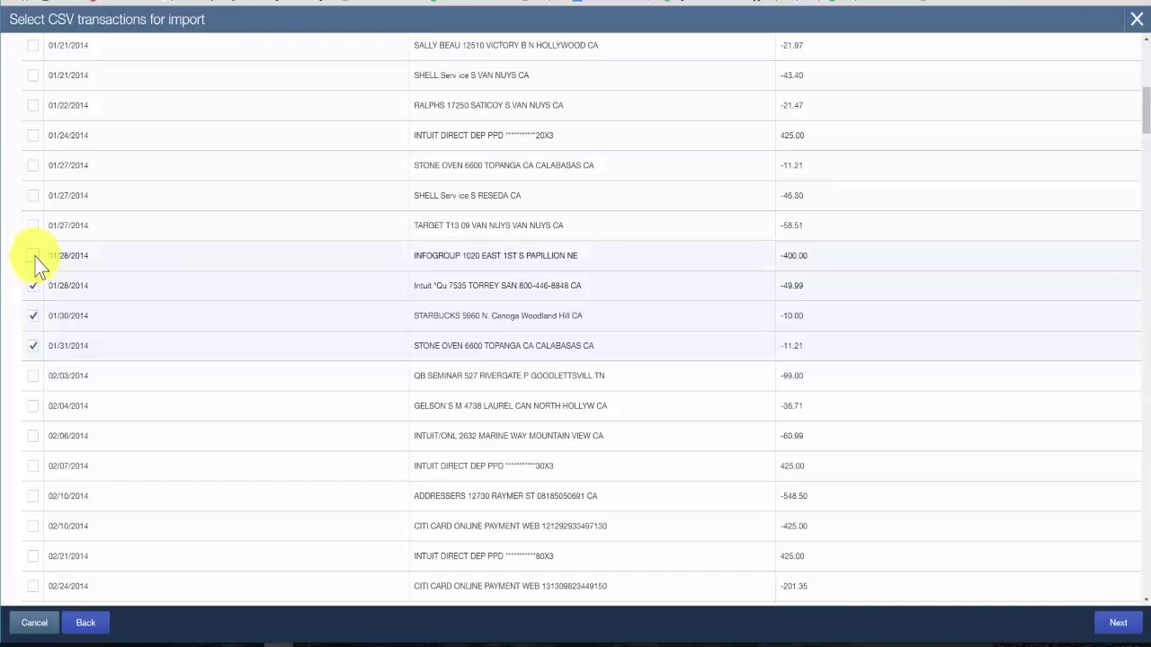
click(32, 256)
click(33, 225)
click(32, 196)
click(31, 168)
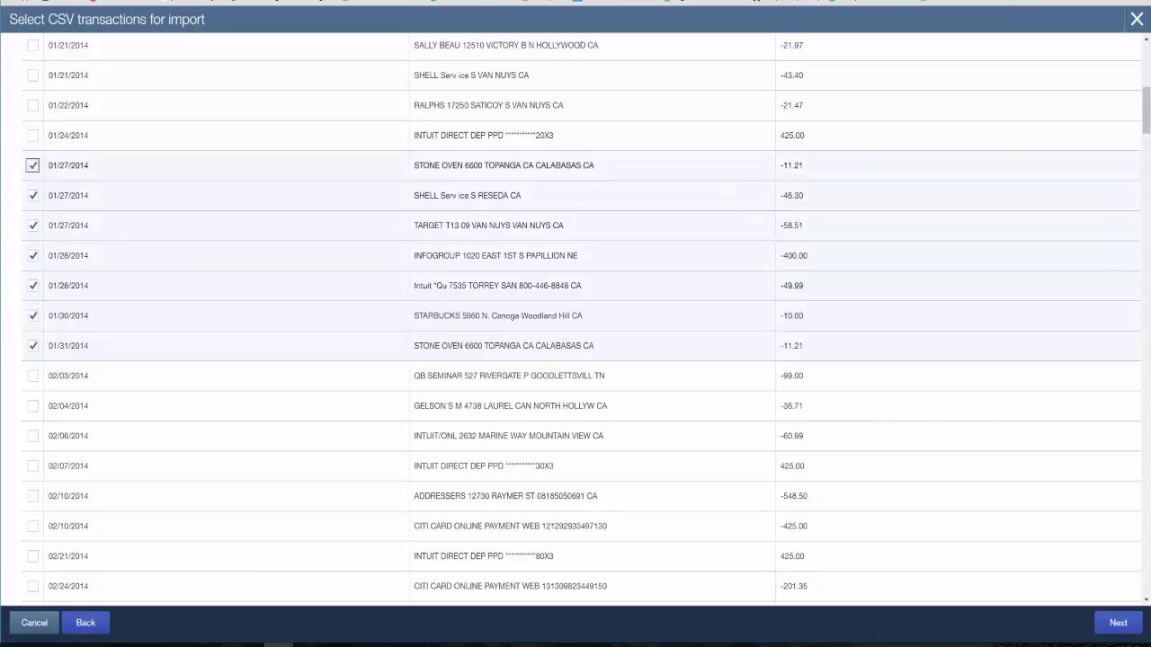
scroll(30, 171, up, 1)
click(32, 201)
click(32, 172)
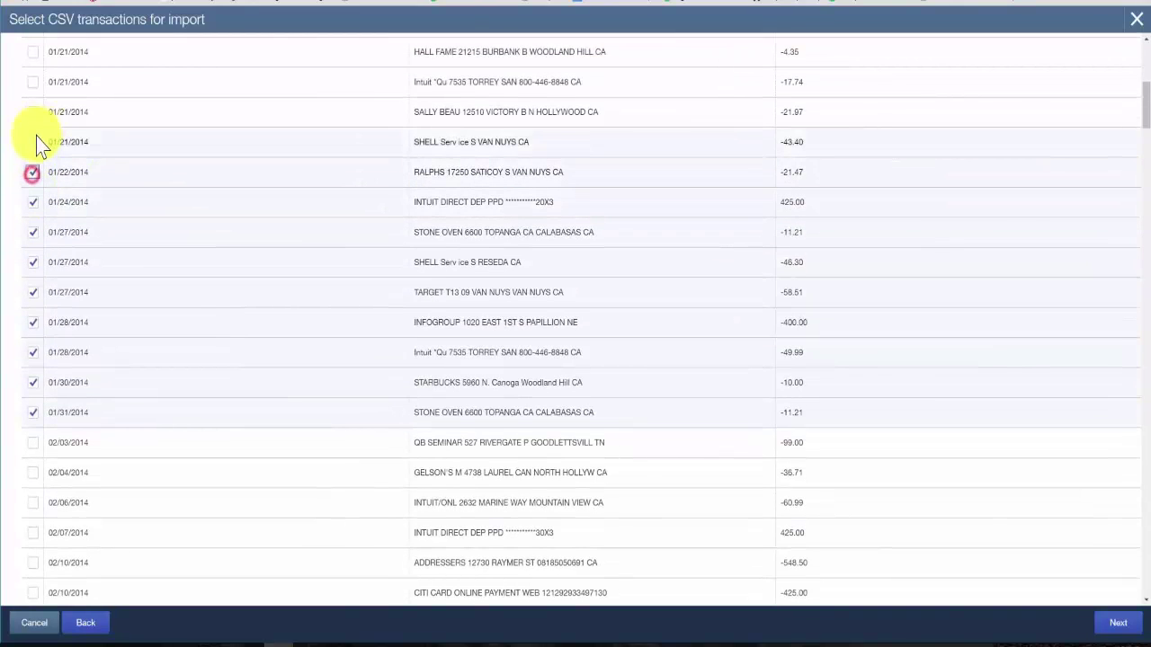
click(33, 141)
click(33, 111)
scroll(45, 177, up, 2)
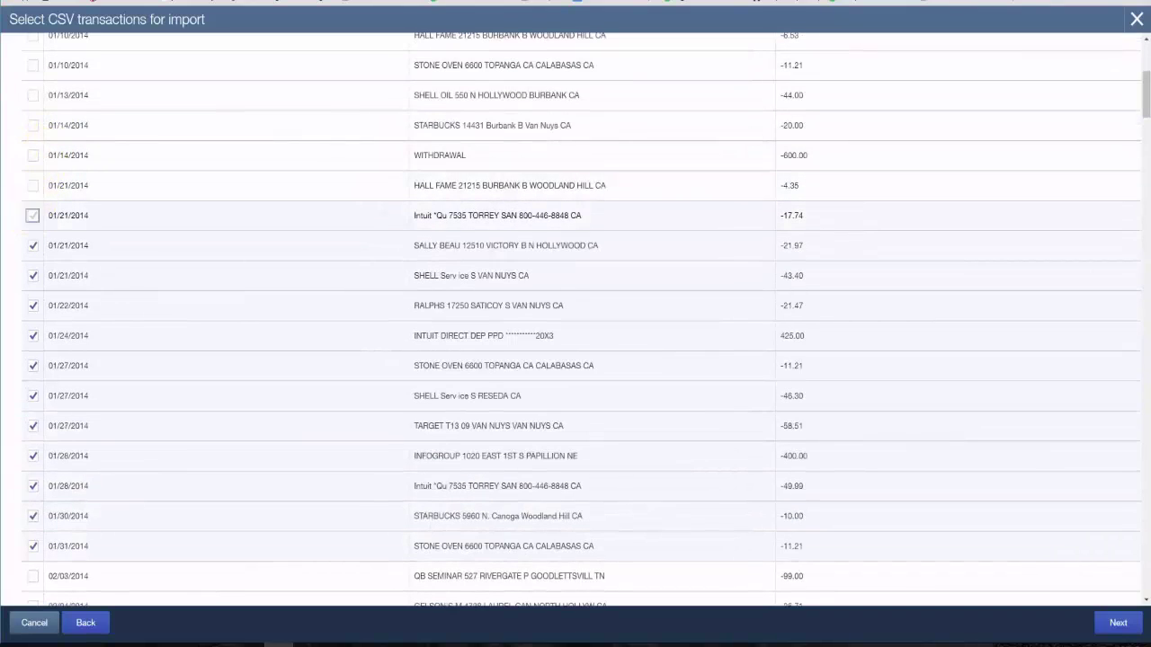
click(32, 214)
click(32, 185)
click(33, 154)
click(32, 125)
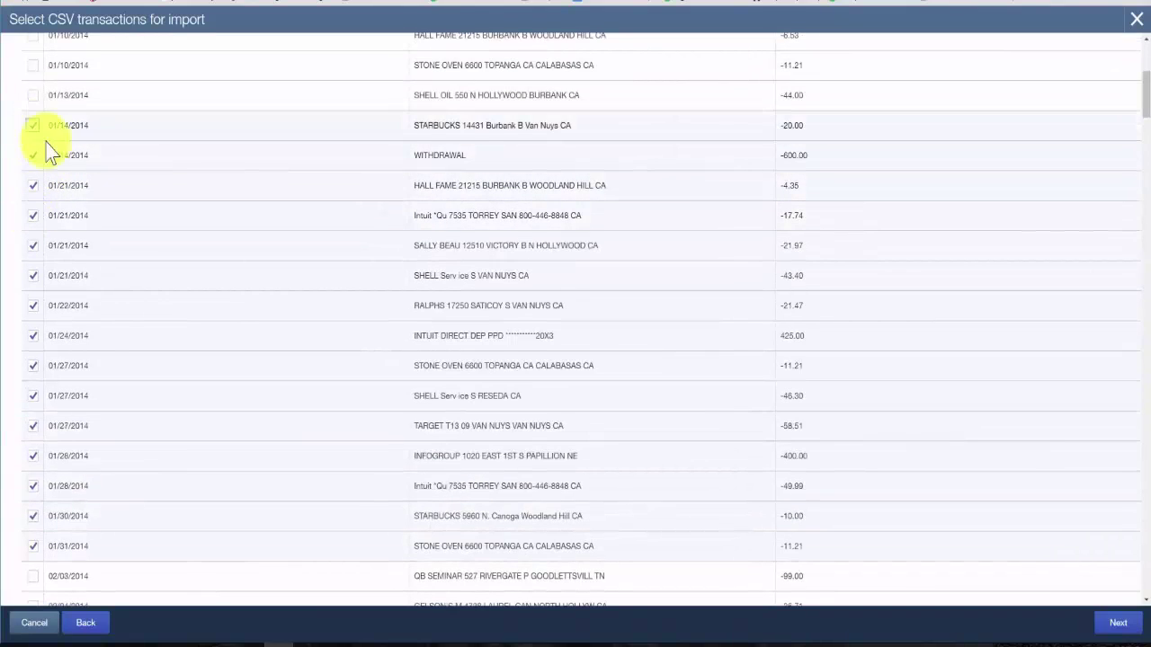
scroll(36, 148, up, 1)
click(33, 162)
click(33, 132)
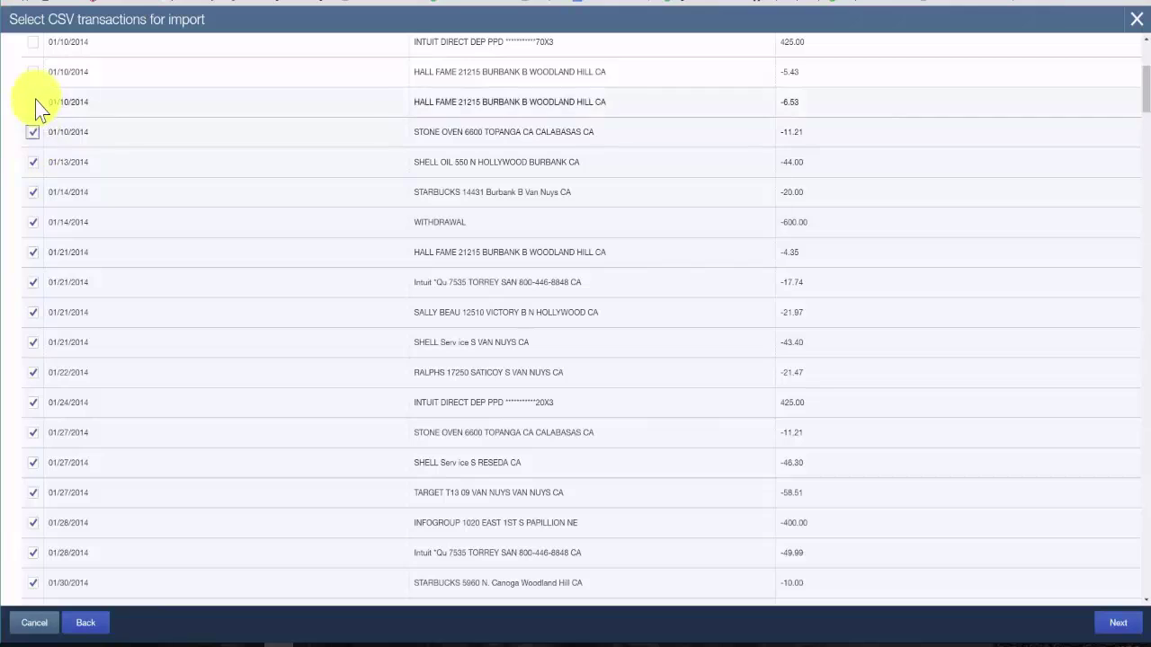
click(32, 102)
scroll(40, 144, up, 2)
click(32, 205)
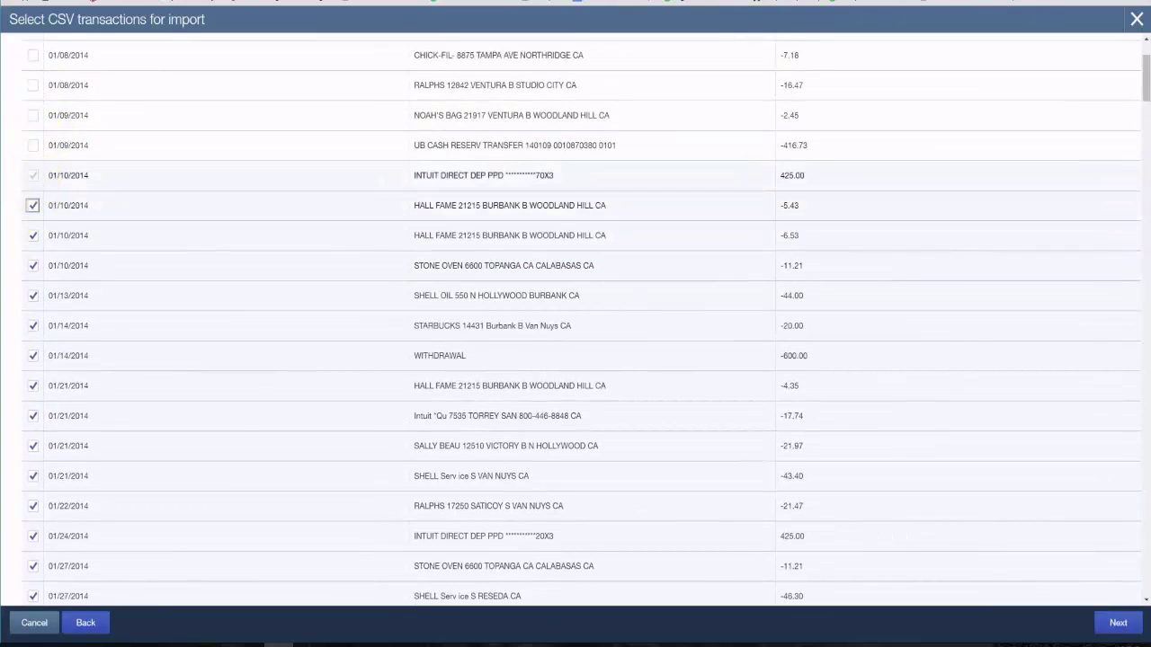
click(33, 175)
click(32, 145)
click(32, 115)
click(33, 85)
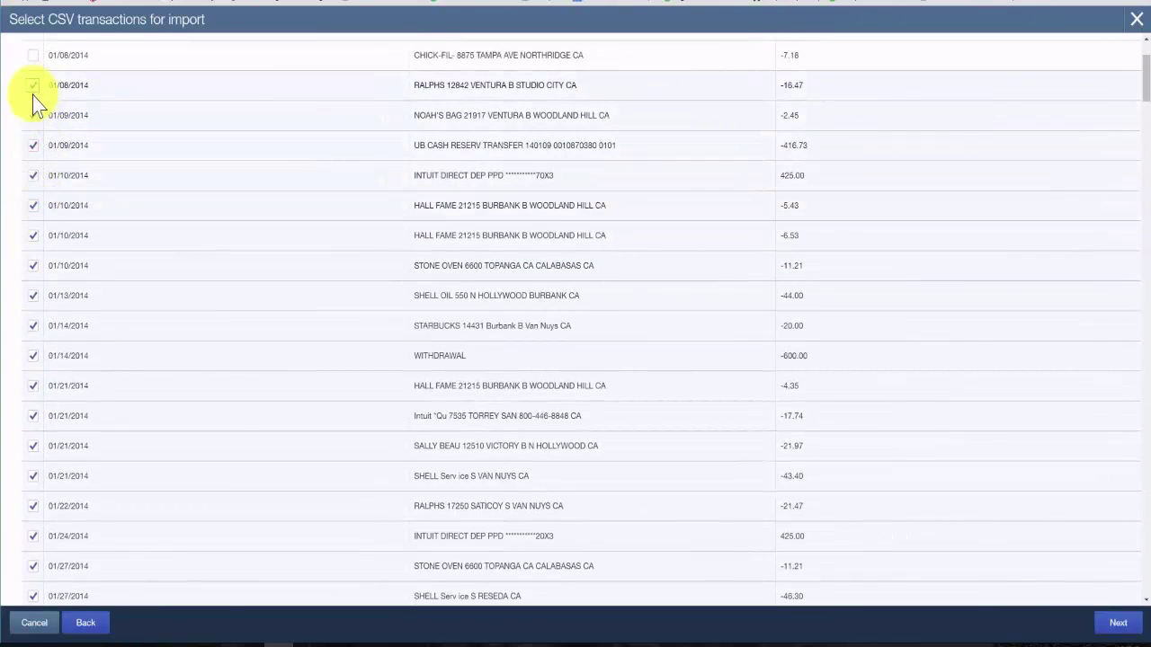
scroll(33, 96, up, 2)
click(33, 188)
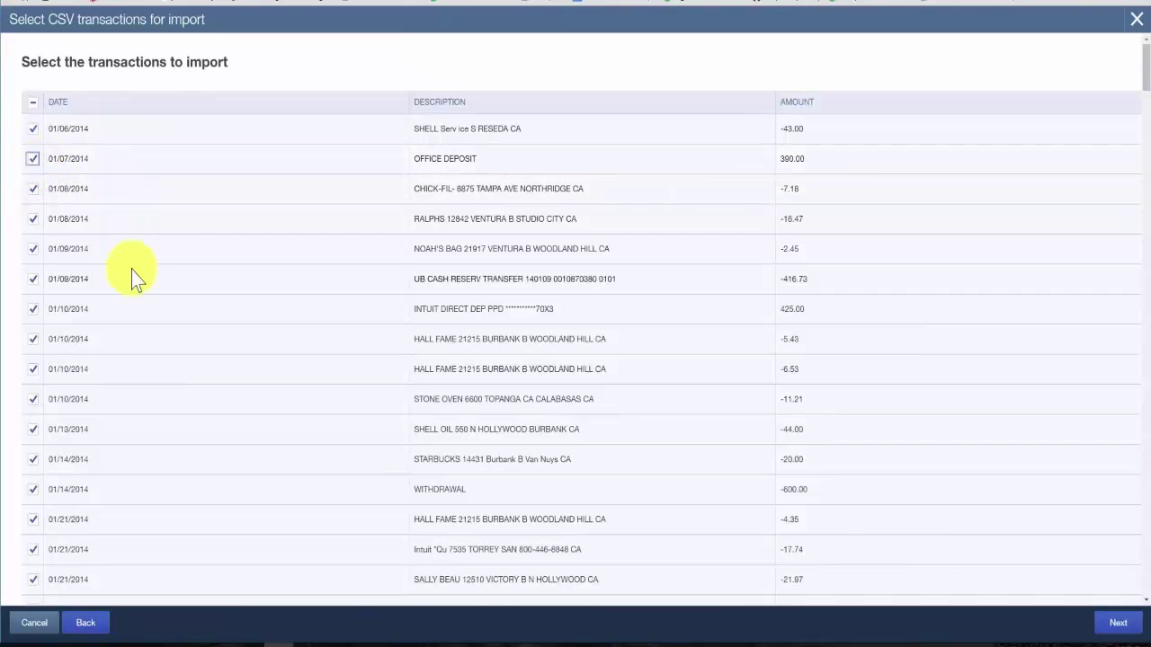
Import the selected January transactions, finish the upload and show the Bank of America Checking transactions awaiting review
click(1118, 629)
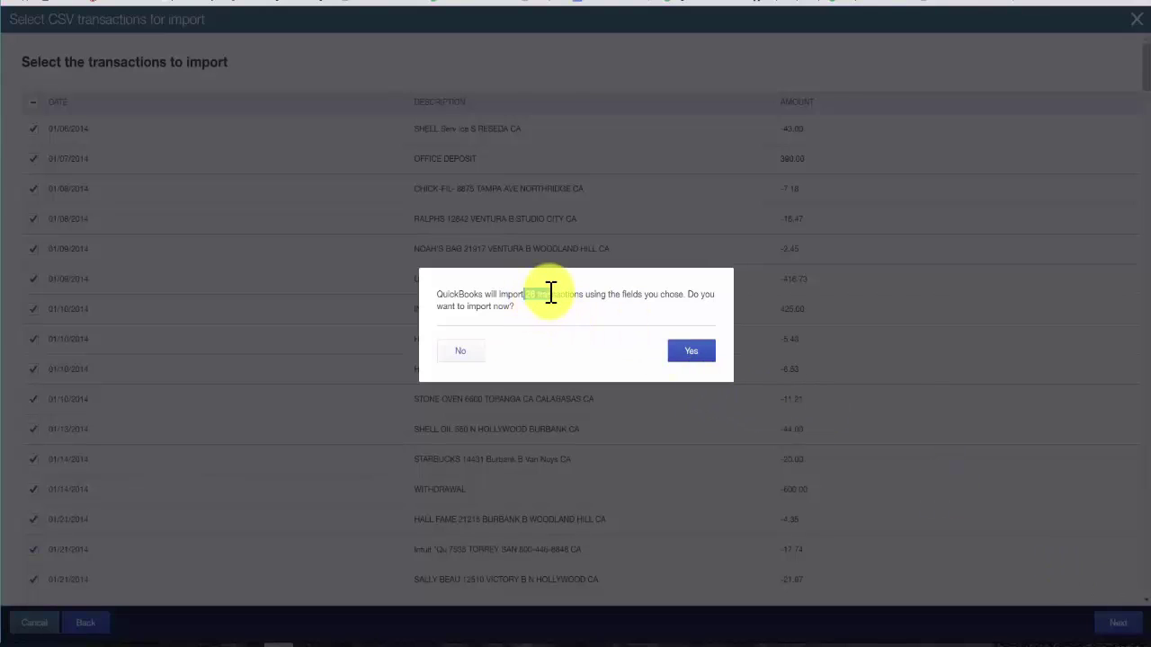
drag(551, 294, 611, 294)
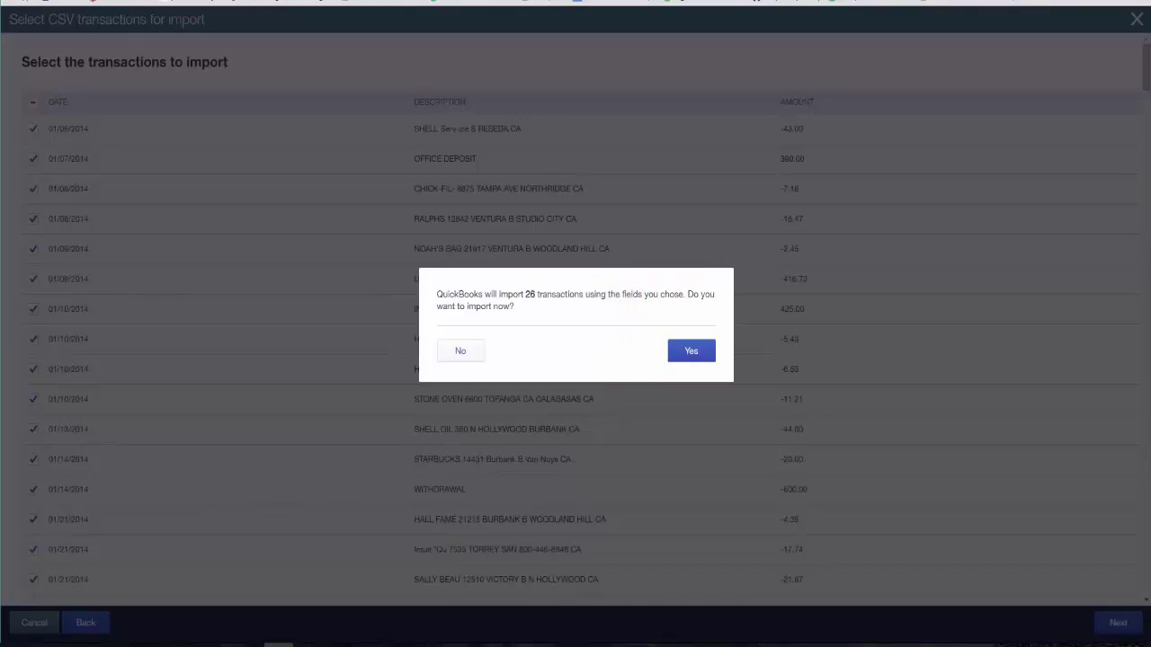
click(691, 352)
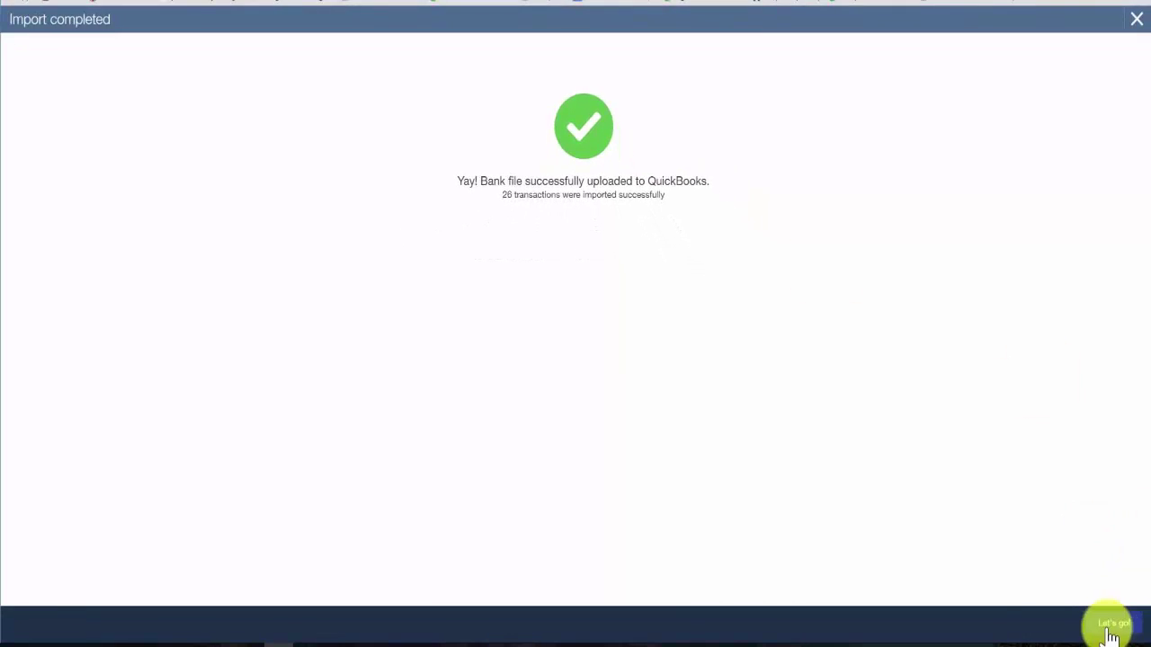
click(1111, 632)
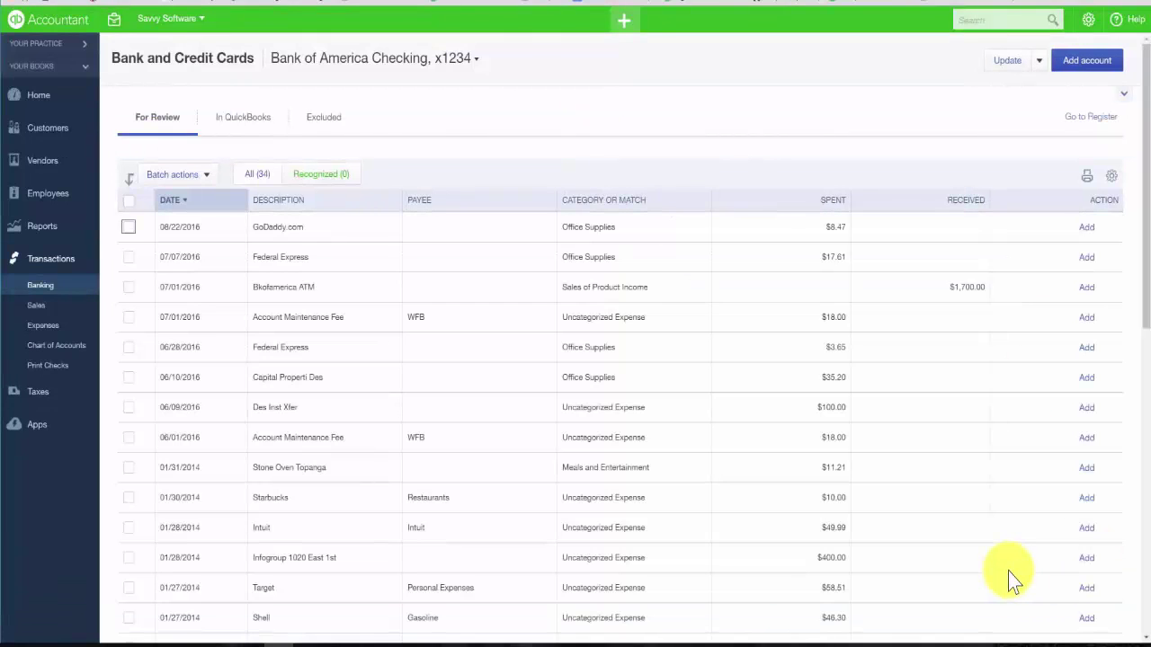
click(163, 125)
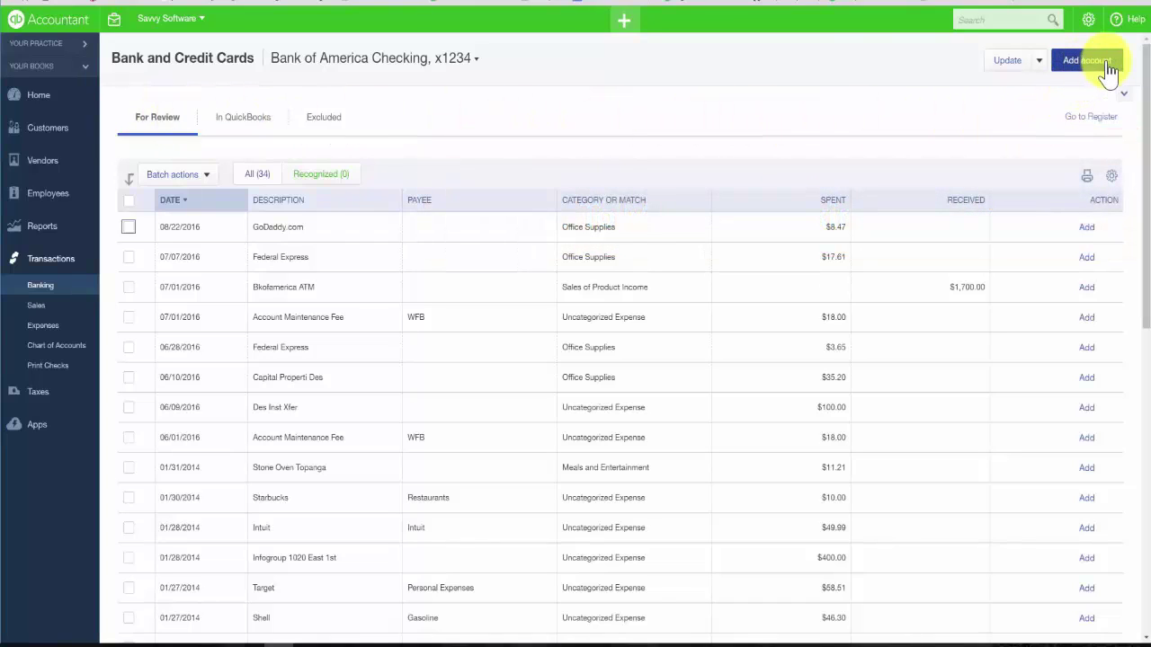
click(1038, 60)
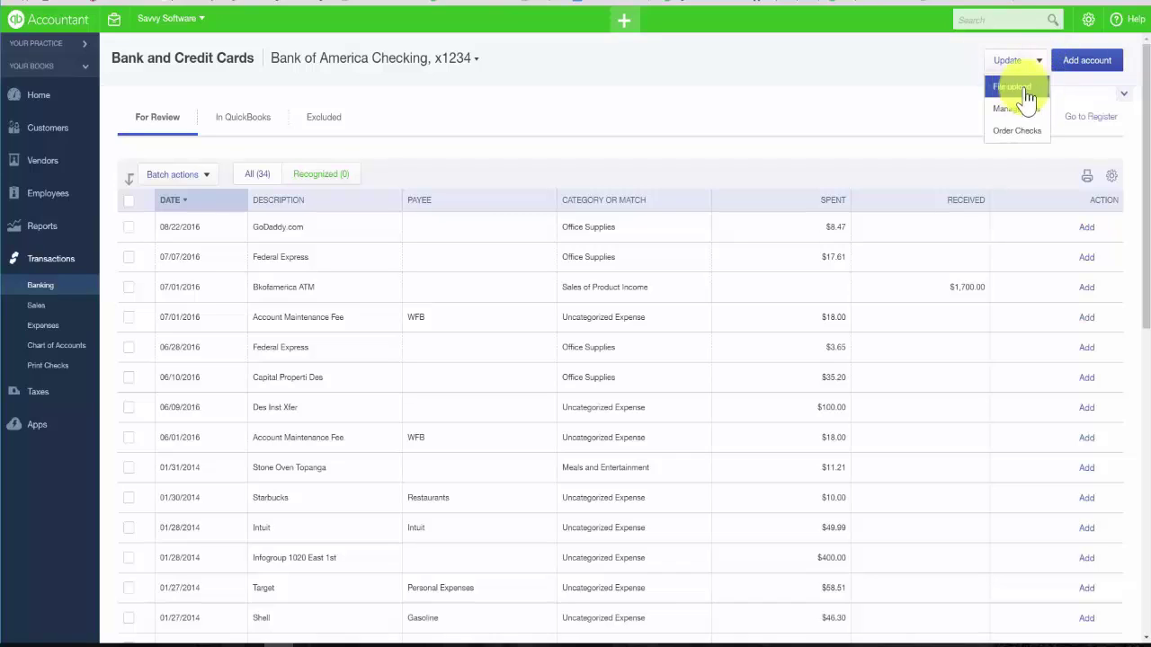
click(765, 116)
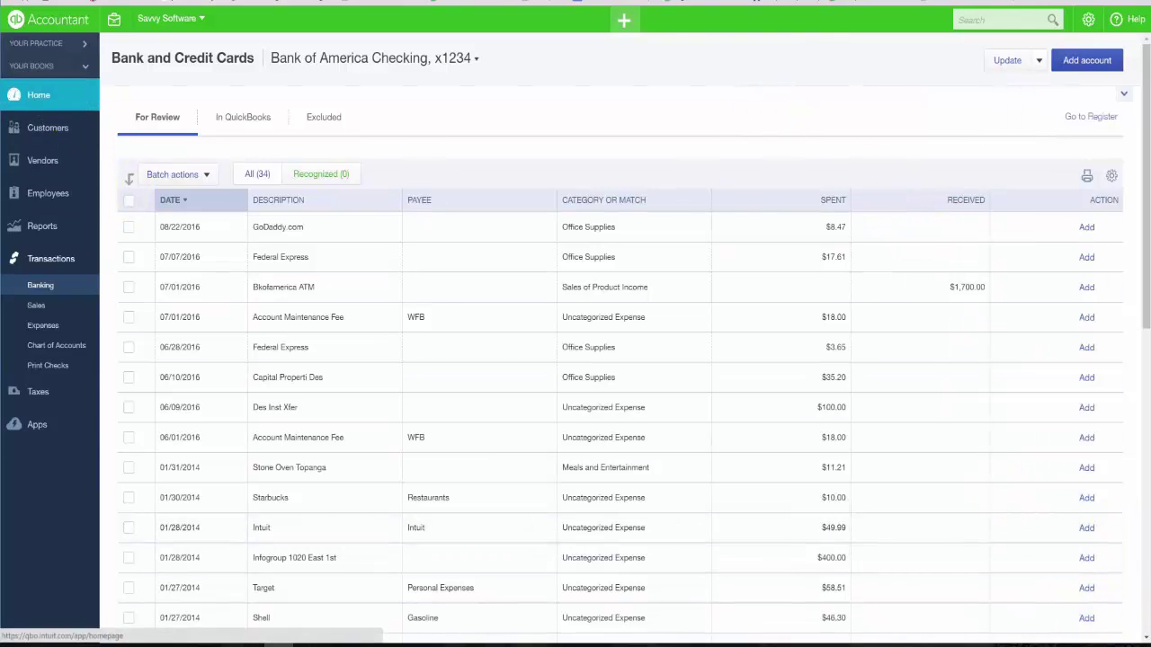
Return to the company's home dashboard to view the bank accounts
click(38, 95)
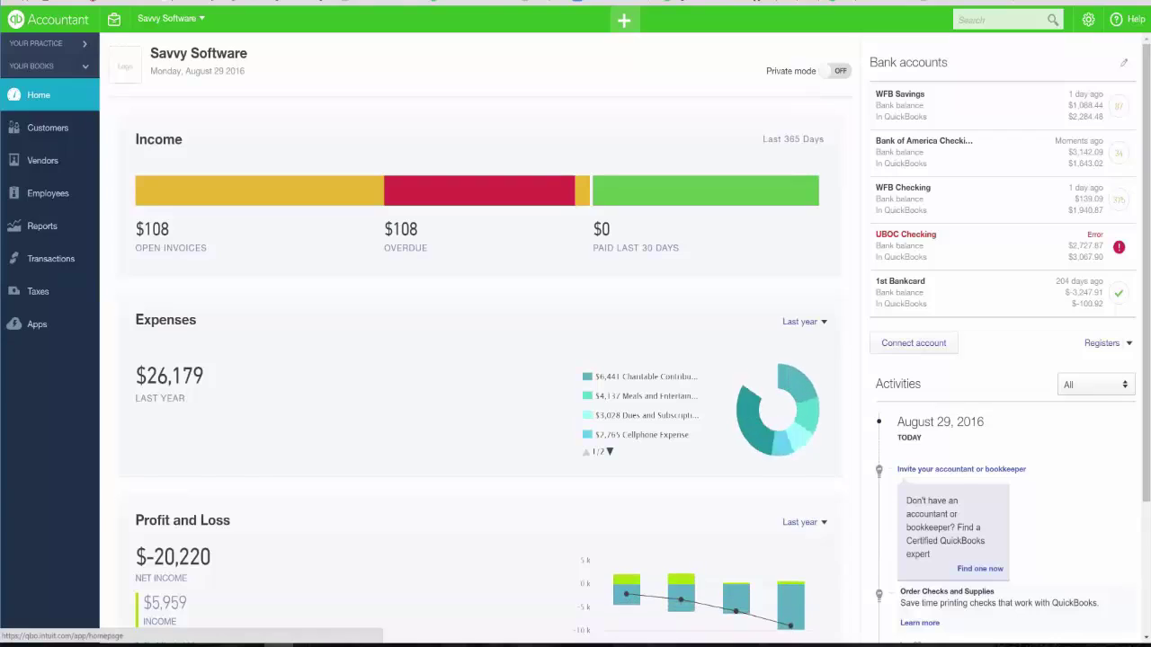